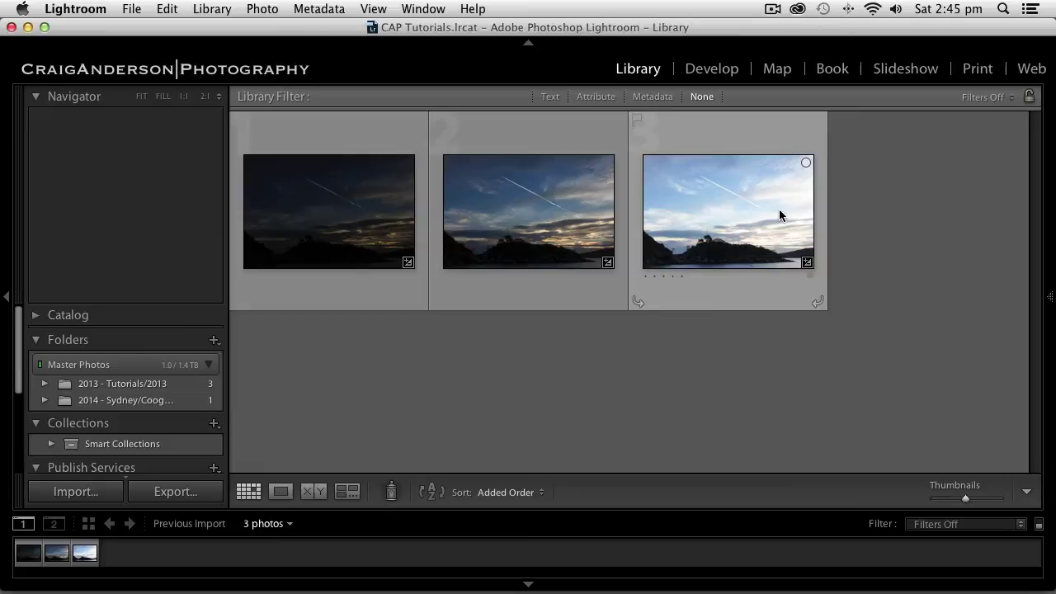
Select all three bracketed island exposures and send them to Photoshop's Merge to HDR Pro
mouse_move(780, 211)
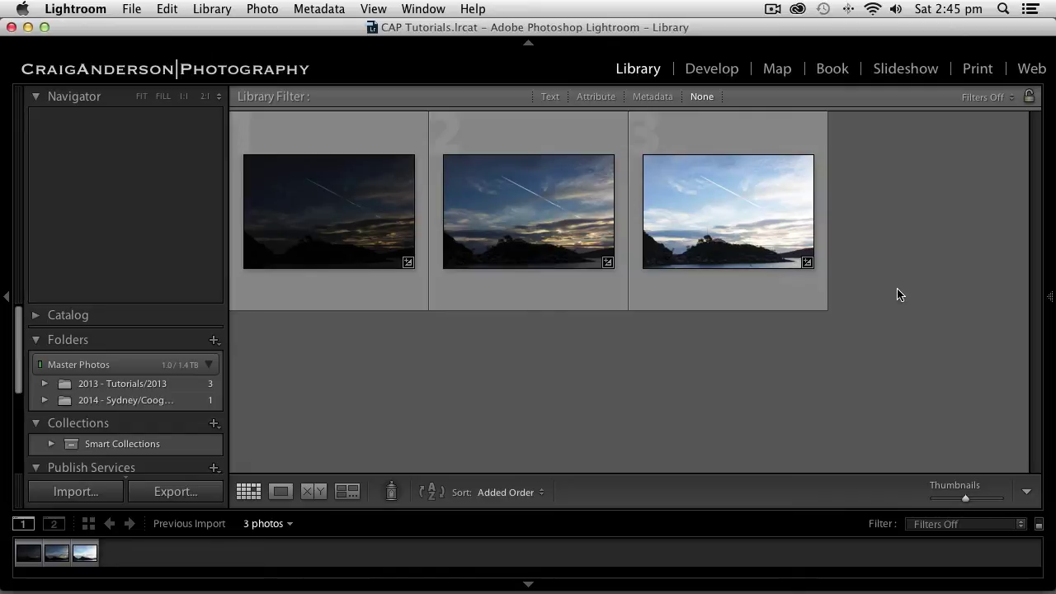
click(732, 290)
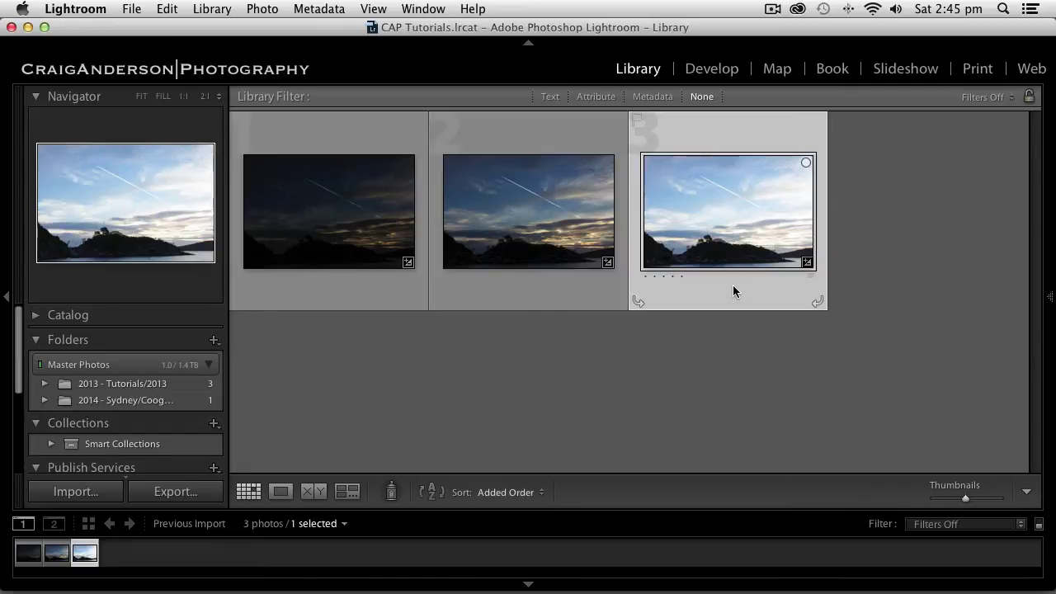
super+click(556, 286)
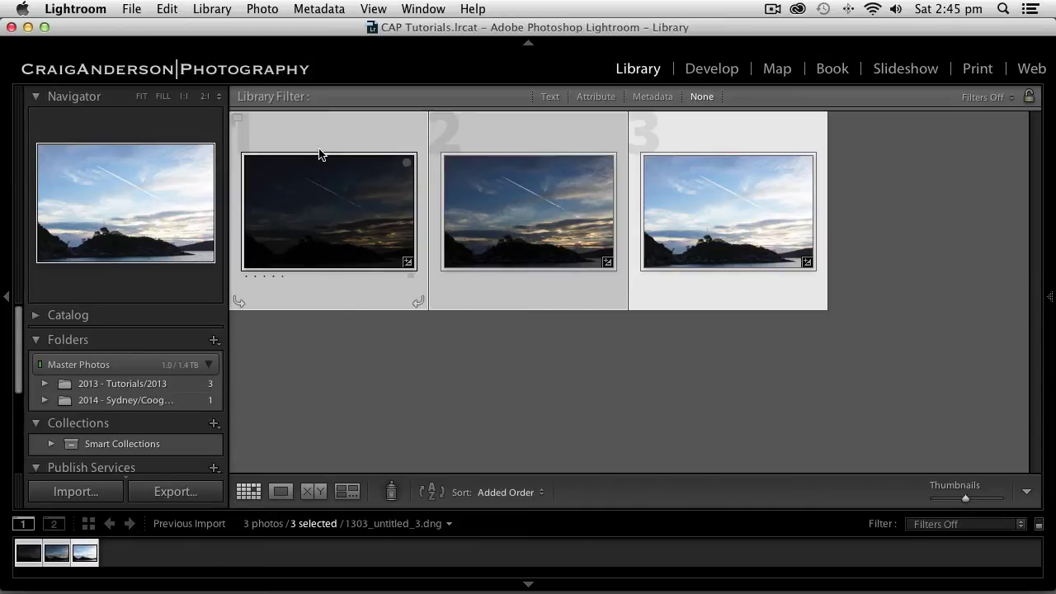
click(268, 10)
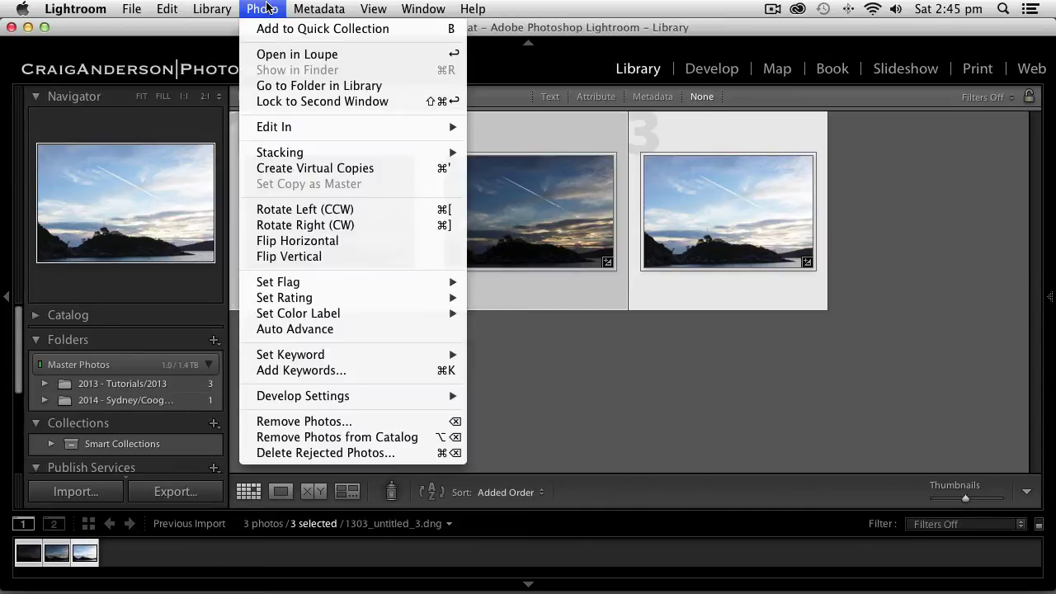
mouse_move(272, 125)
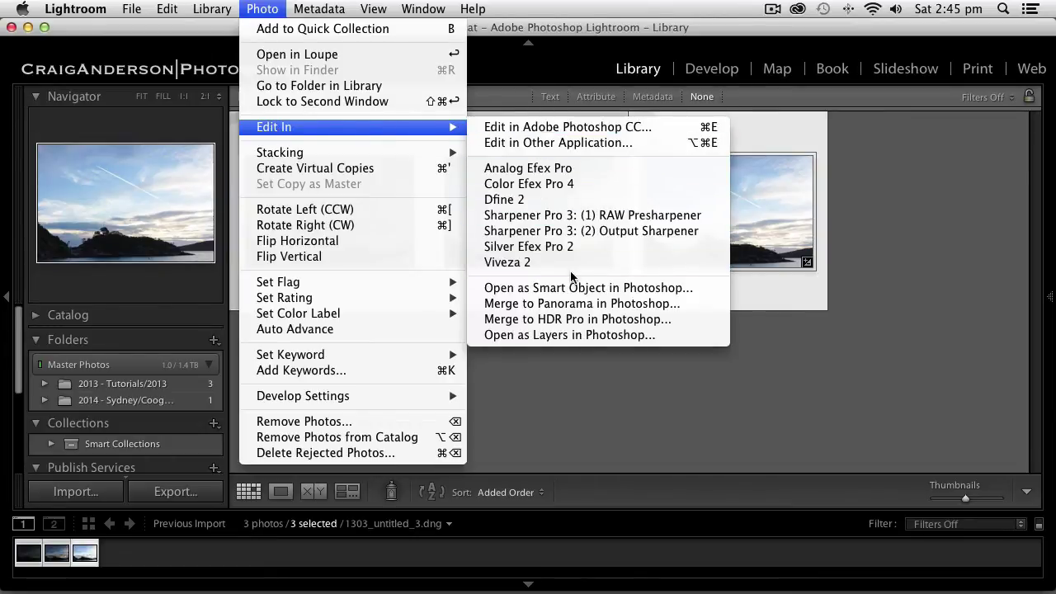
click(545, 320)
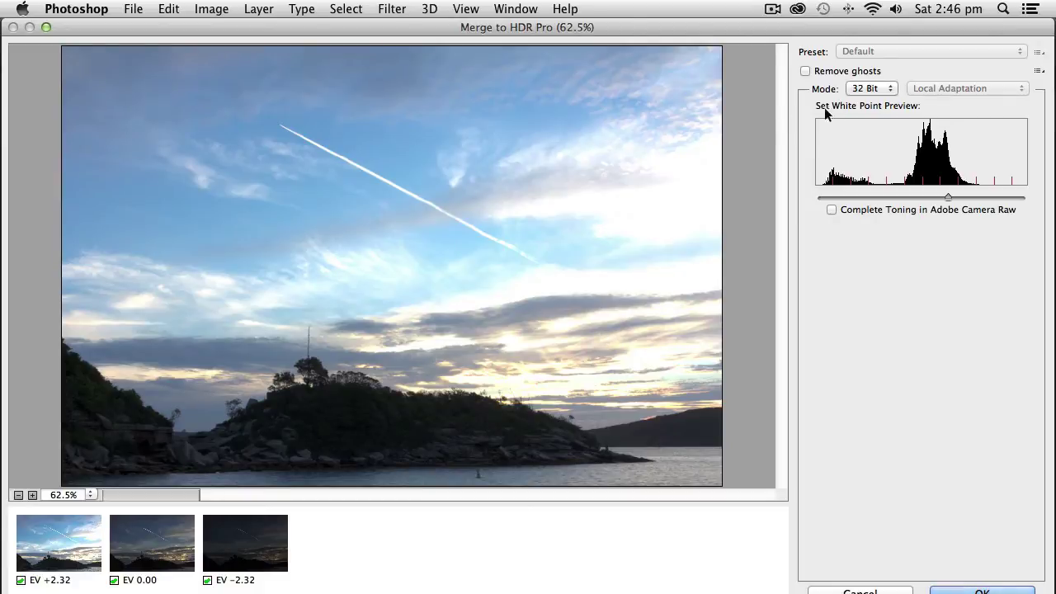
Try 16 Bit, then set the merge back to 32 Bit, lower the white point, and enable Remove ghosts
click(887, 87)
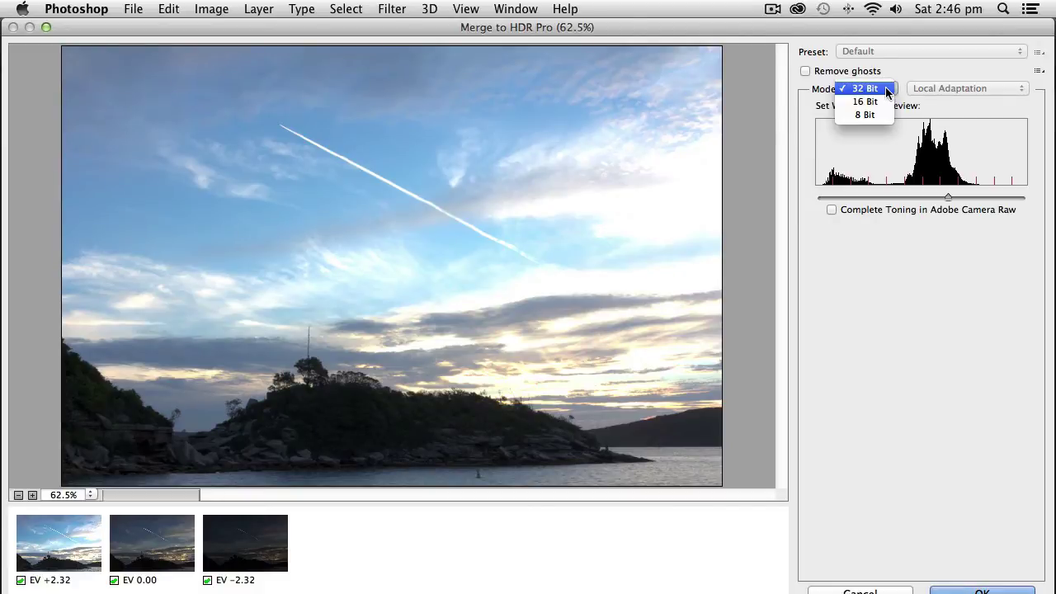
click(873, 103)
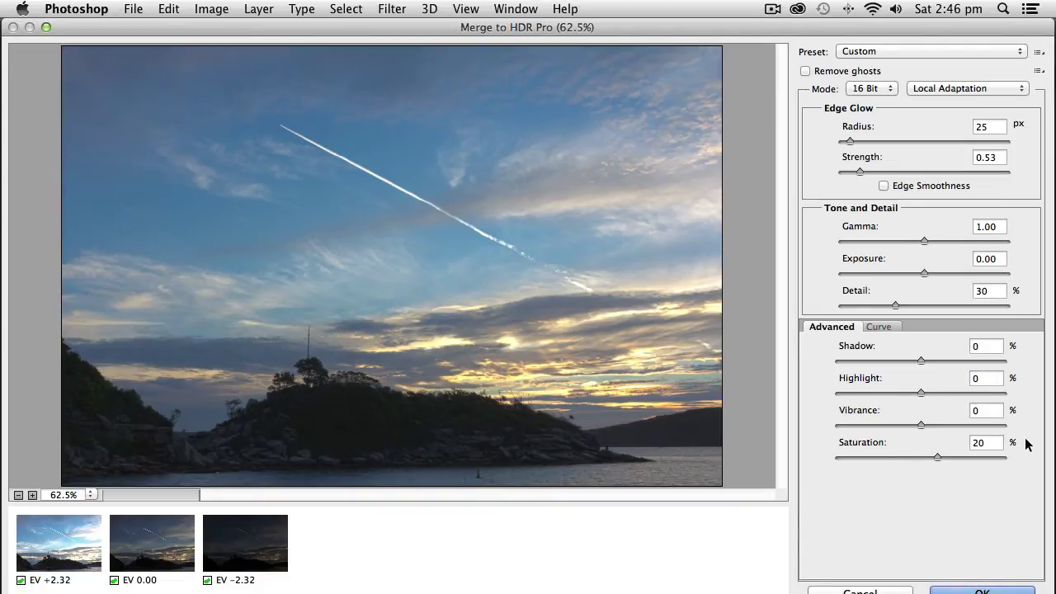
click(893, 91)
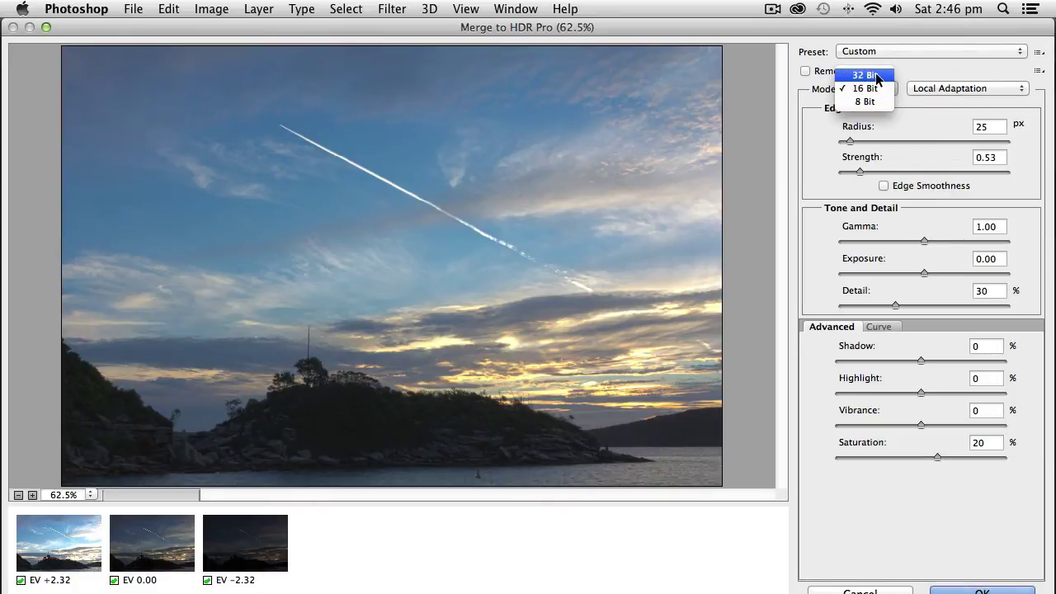
click(866, 75)
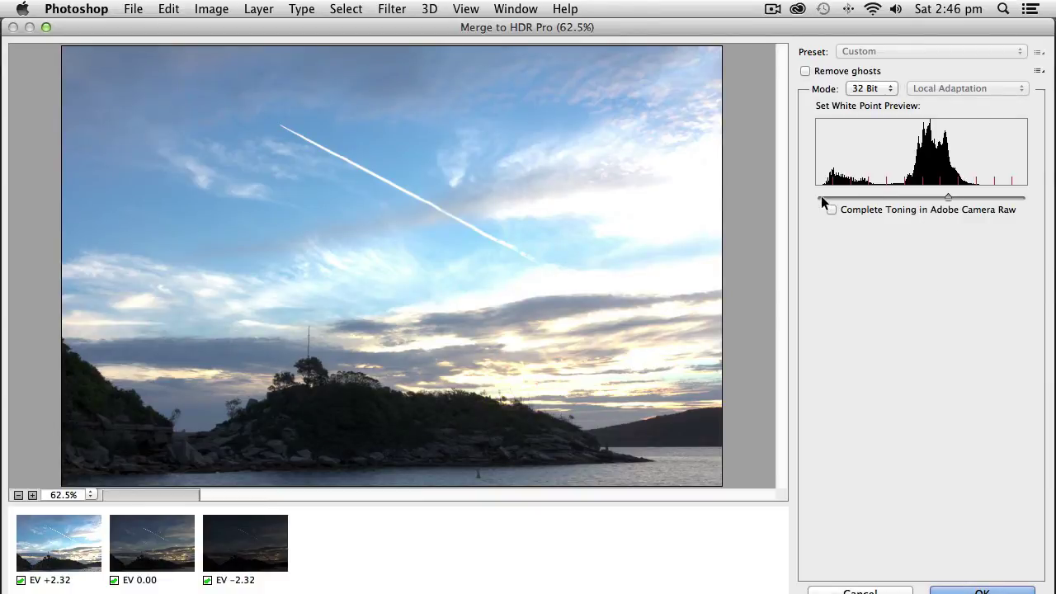
mouse_move(950, 199)
mouse_down()
mouse_move(872, 201)
mouse_move(974, 200)
mouse_move(934, 203)
mouse_move(942, 209)
mouse_up()
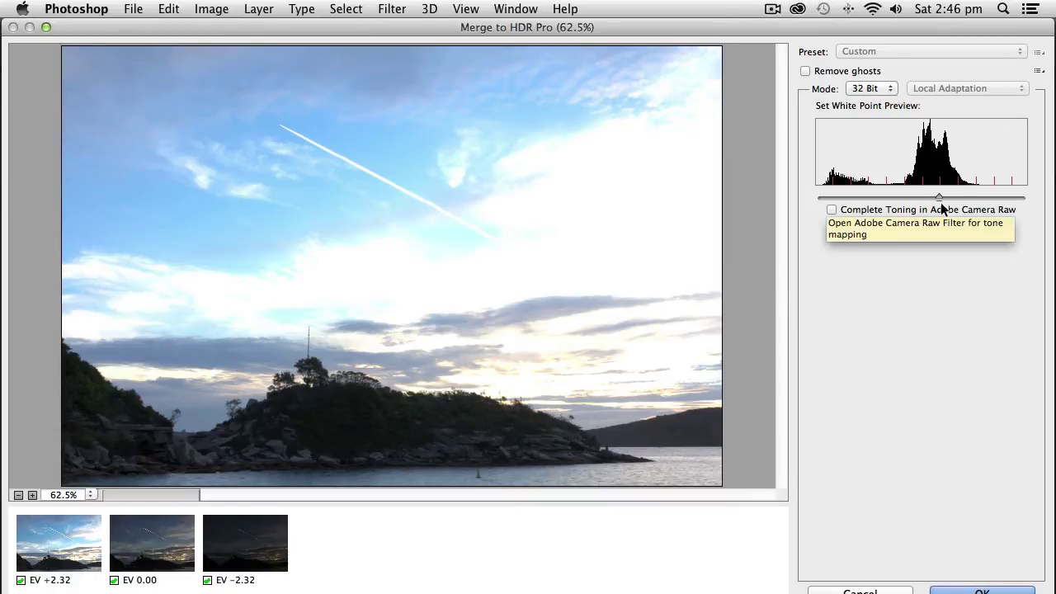
click(805, 71)
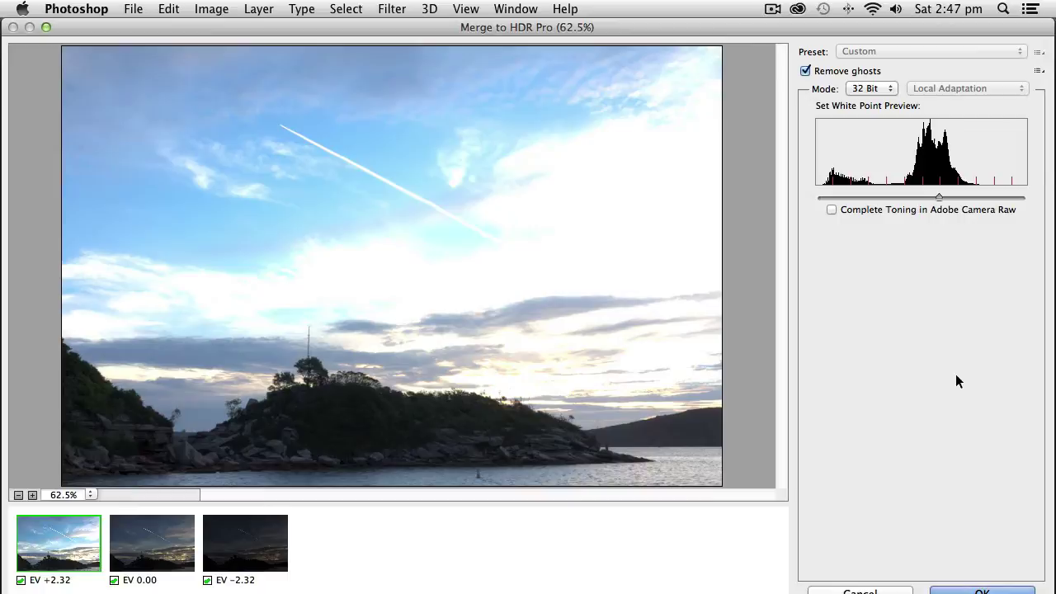
Confirm the HDR merge and save the result as the TIFF 1303_untitled_1-Edit.tif
click(995, 588)
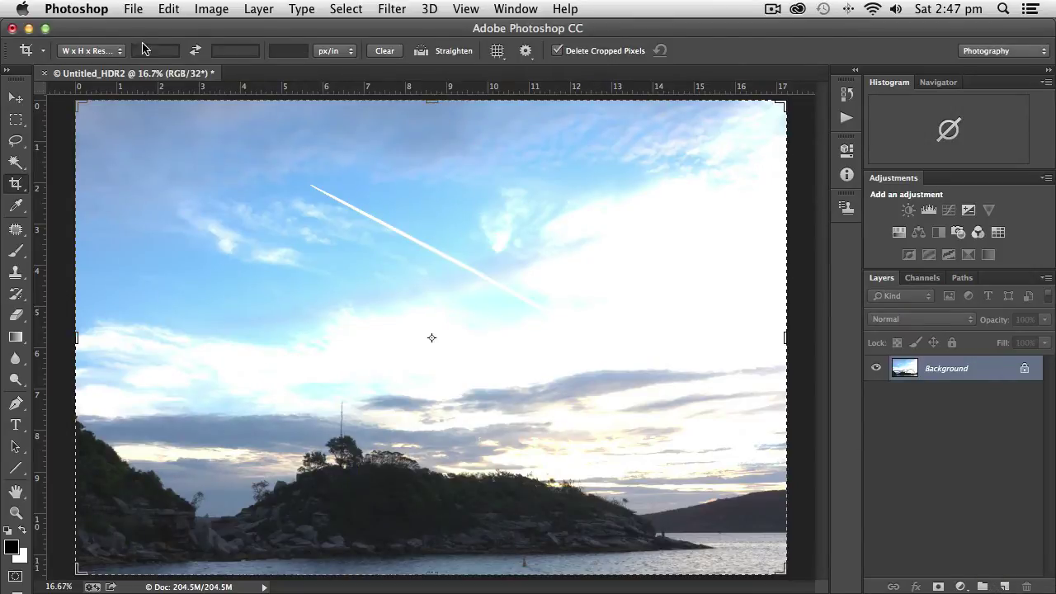
click(135, 9)
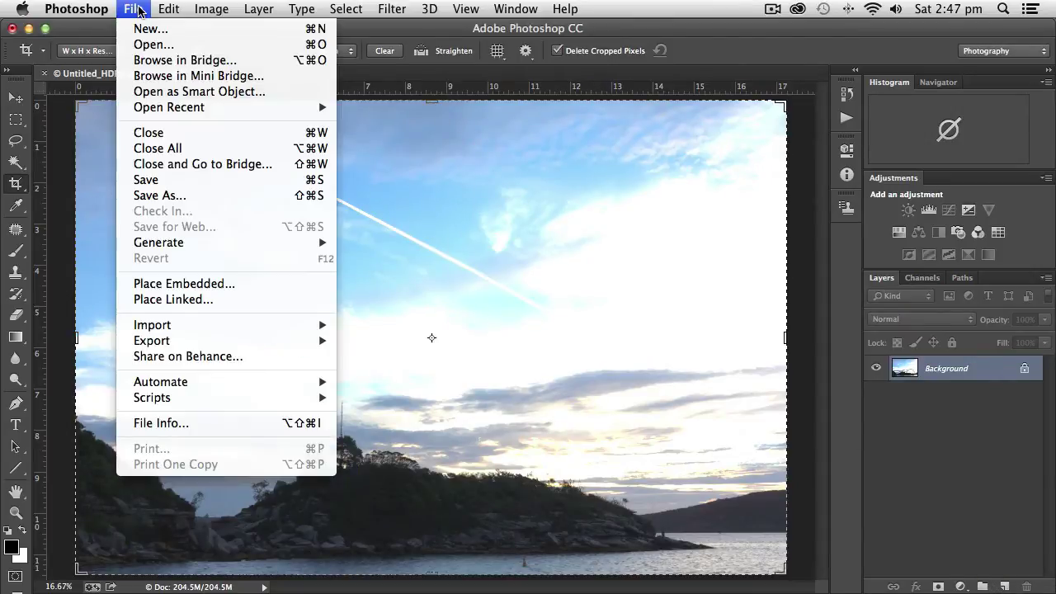
click(159, 182)
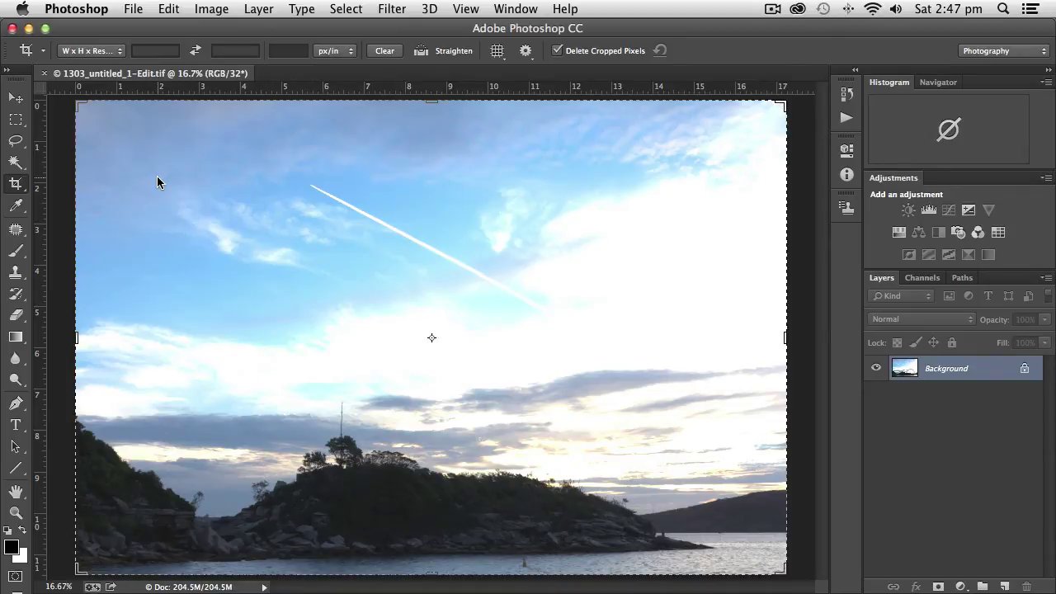
Close the Photoshop document and open 1303_untitled_1-Edit.tif in Lightroom's Develop module
click(12, 29)
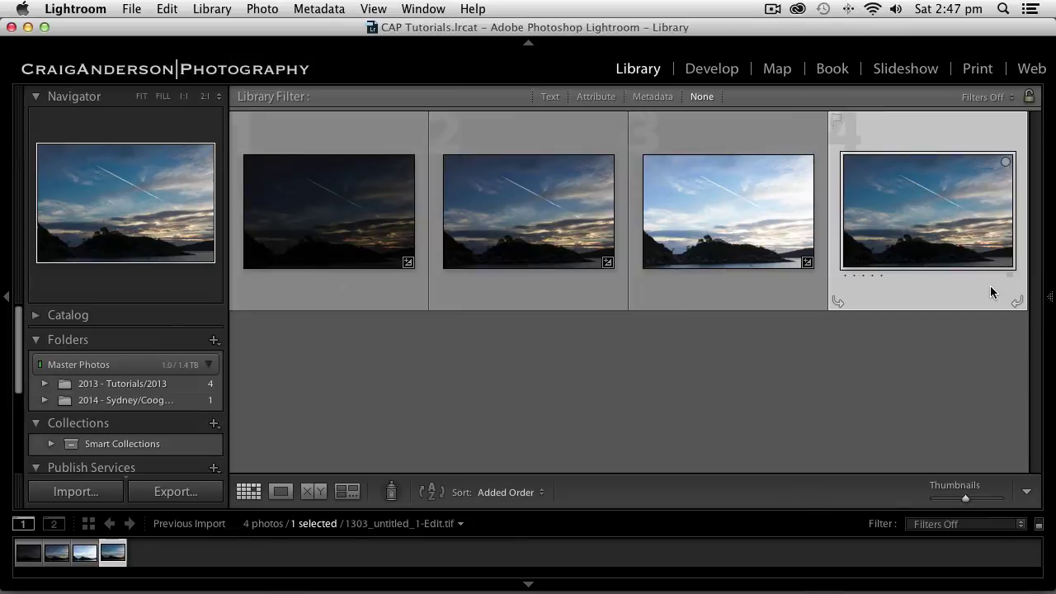
key(d)
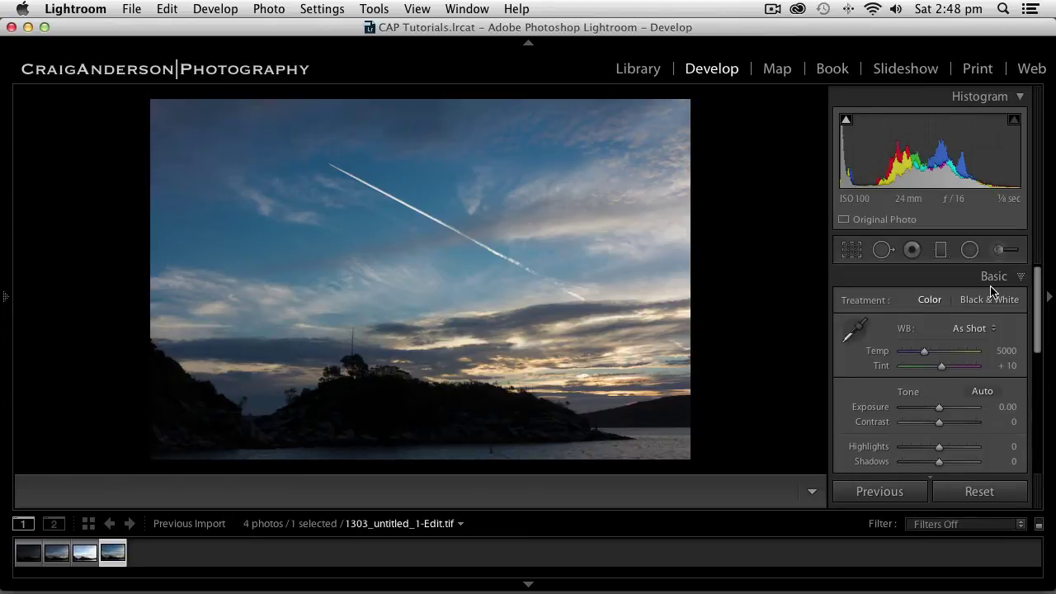
Sweep the Exposure slider from −10 to +10, then settle it at −0.10
scroll(993, 290, down, 3)
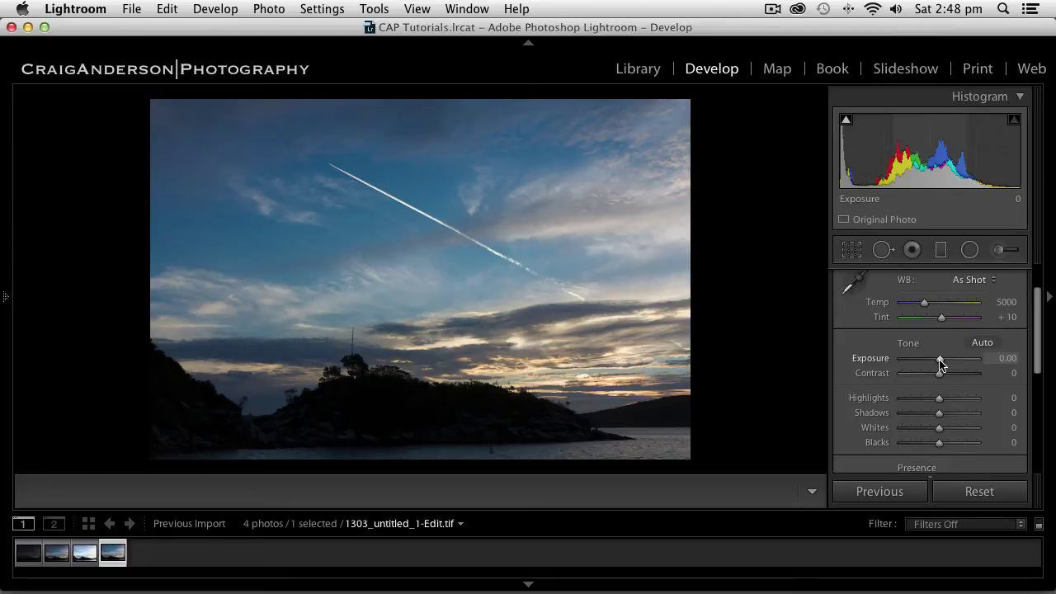
drag(940, 360, 1010, 366)
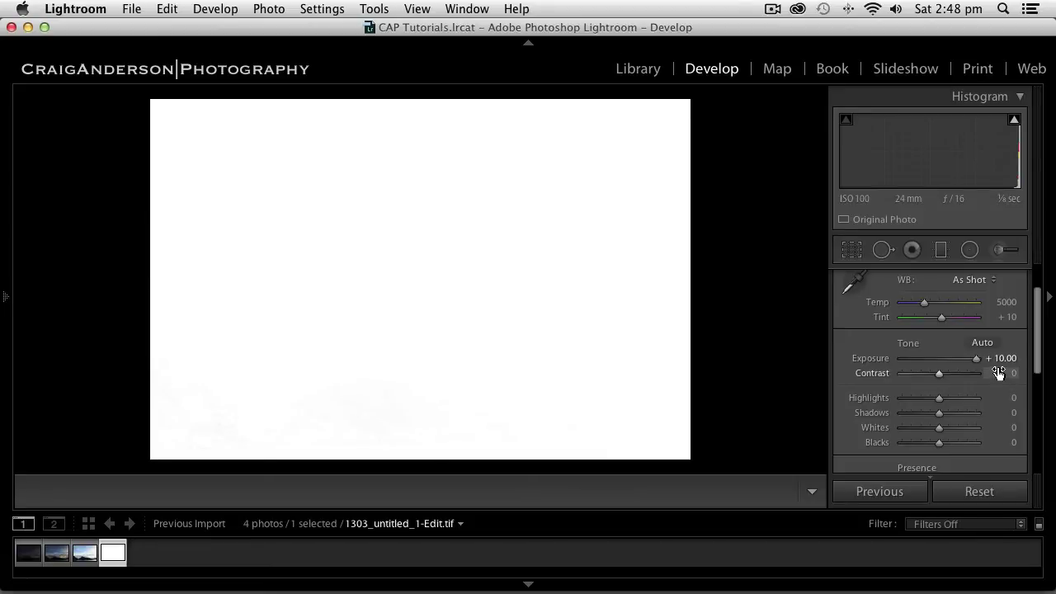
drag(975, 364, 943, 369)
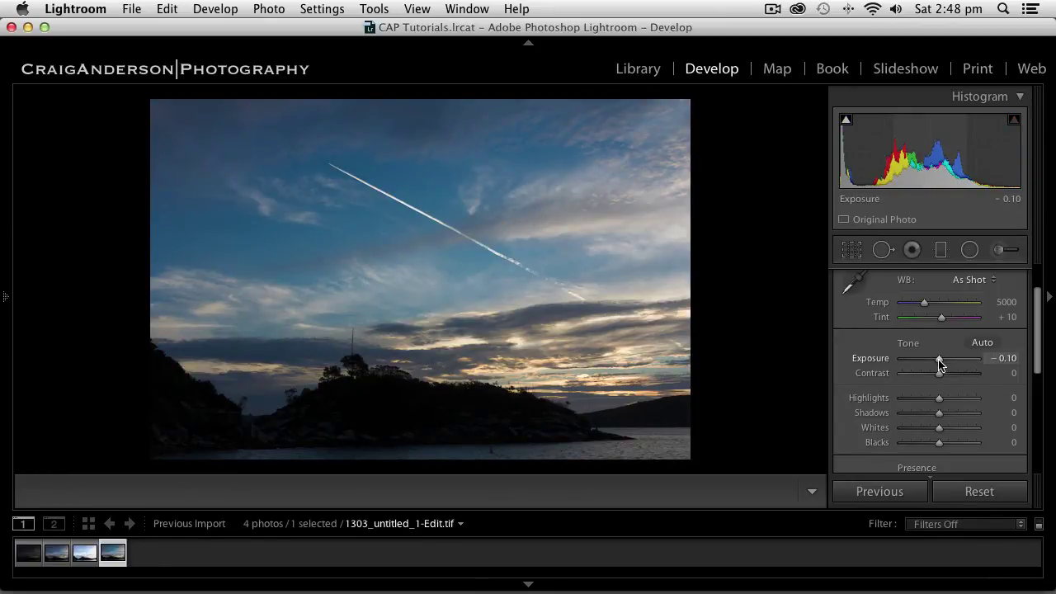
Set Exposure to +1.25, Temp to 5243 and Contrast to +15 in the Basic panel
drag(940, 364, 945, 364)
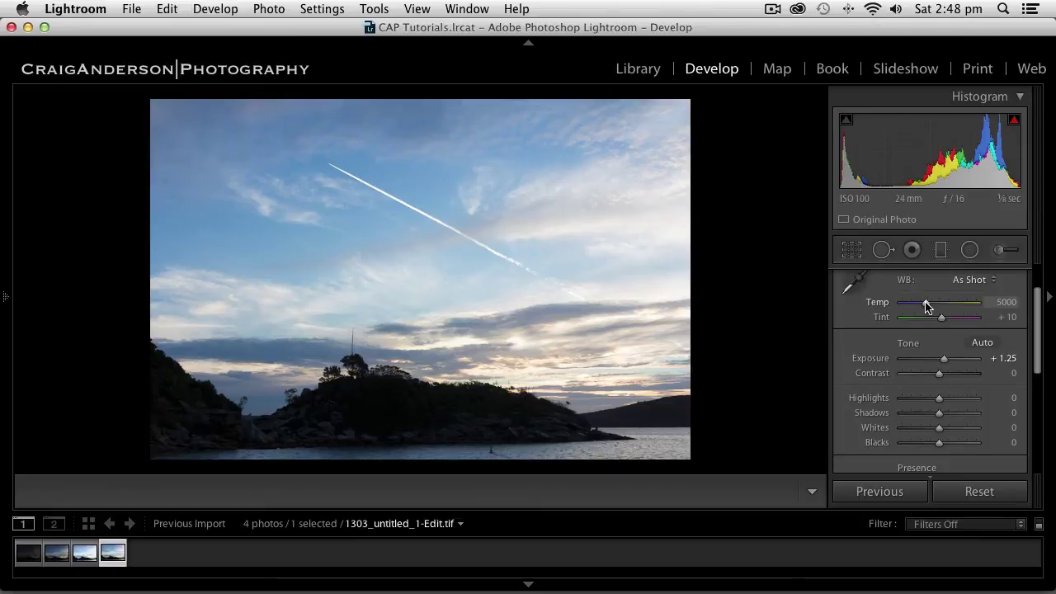
drag(926, 305, 928, 305)
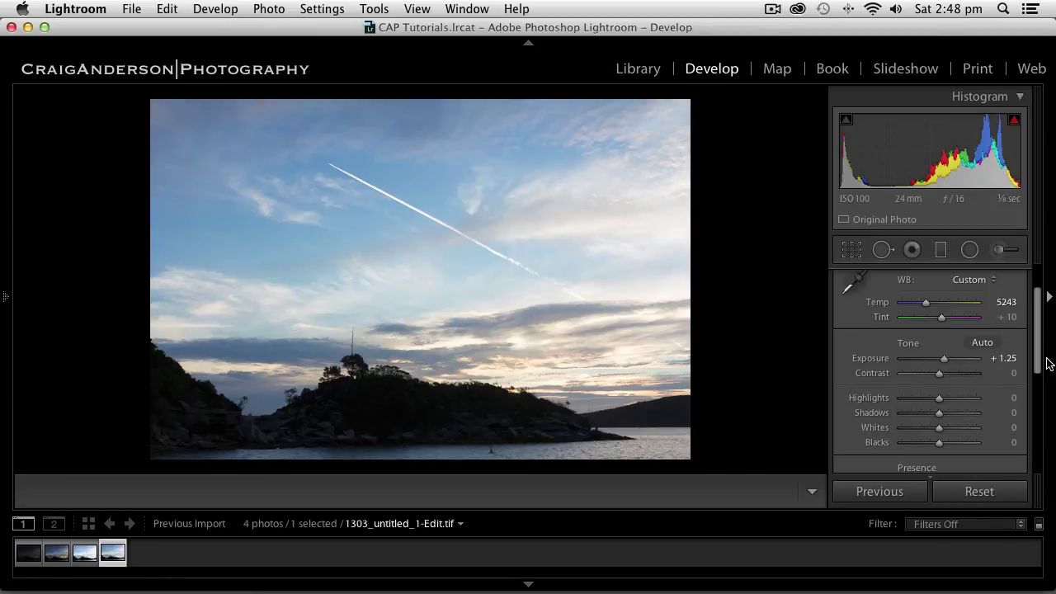
scroll(1032, 322, down, 3)
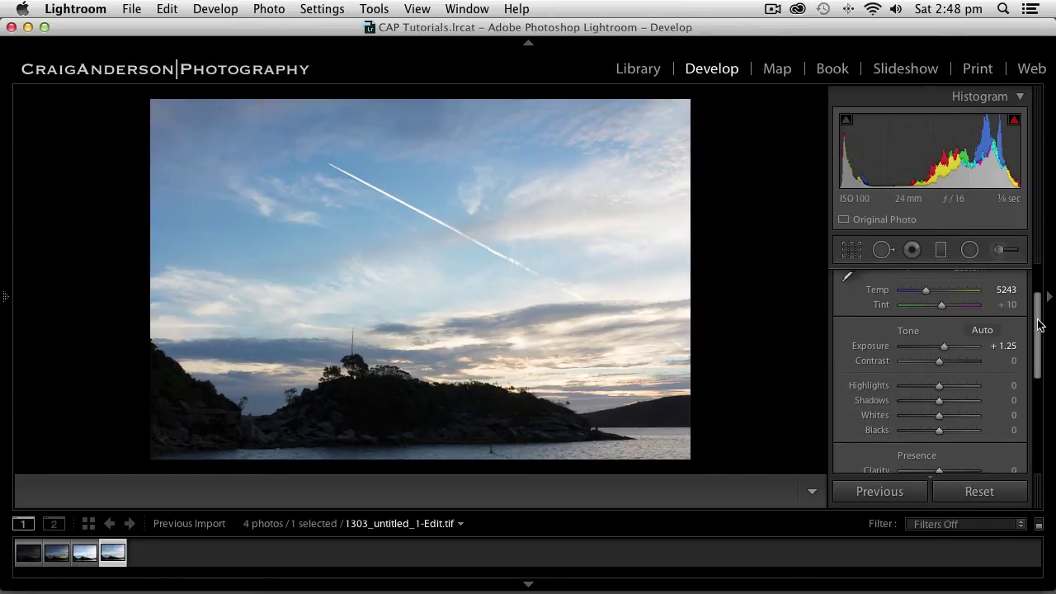
drag(940, 328, 947, 333)
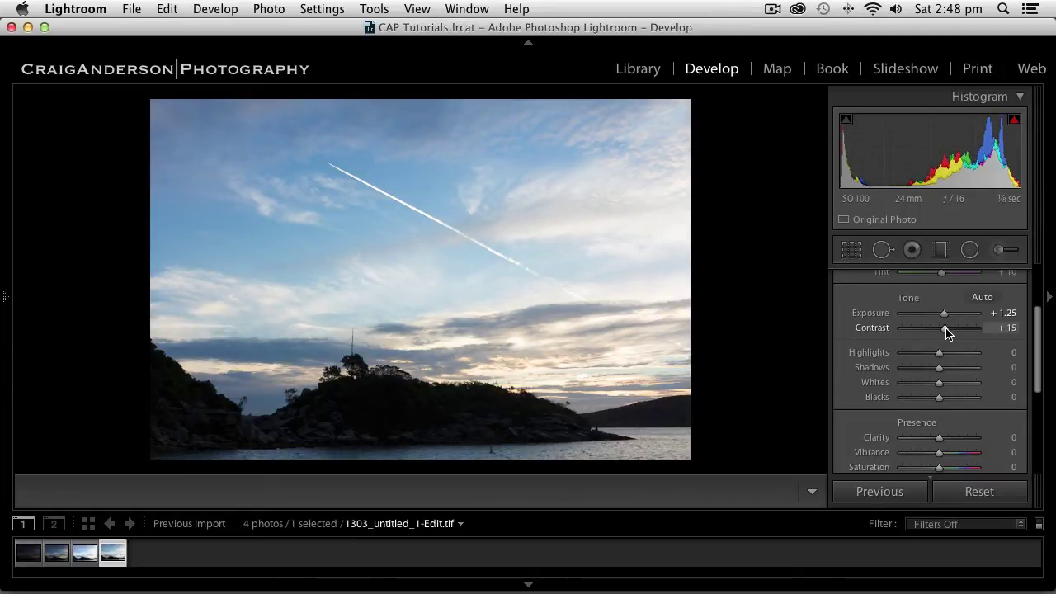
Set Highlights to −100 and Shadows to +75, then compare with the Before view
drag(1038, 332, 1038, 356)
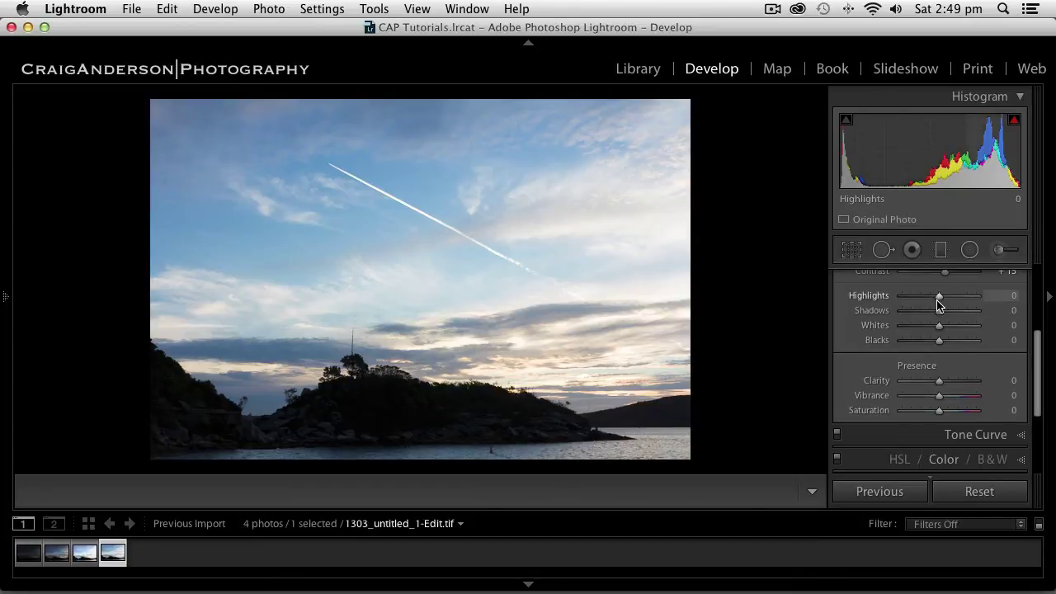
drag(940, 297, 892, 302)
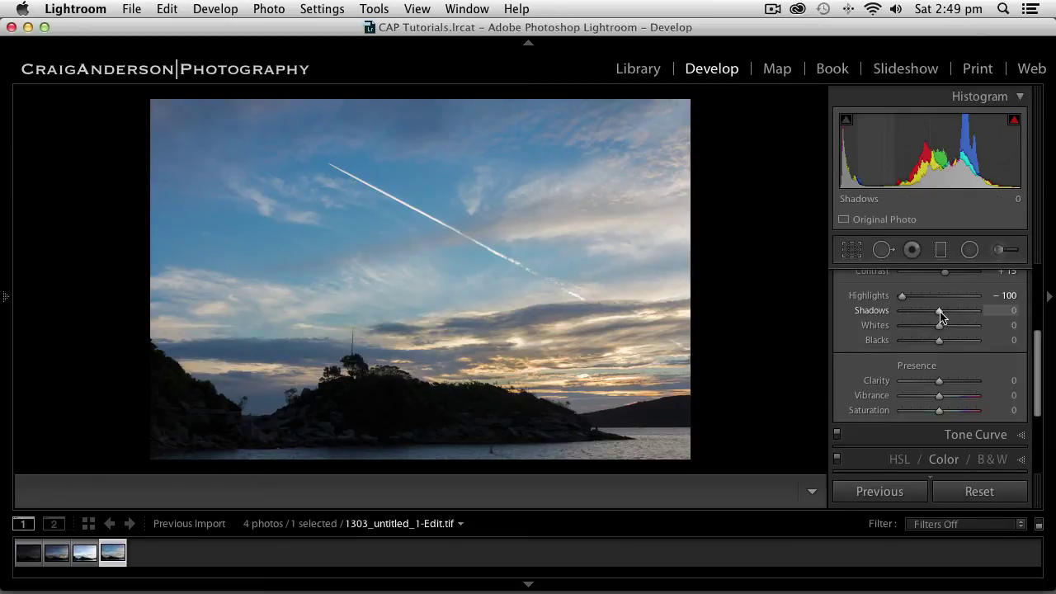
drag(941, 314, 968, 315)
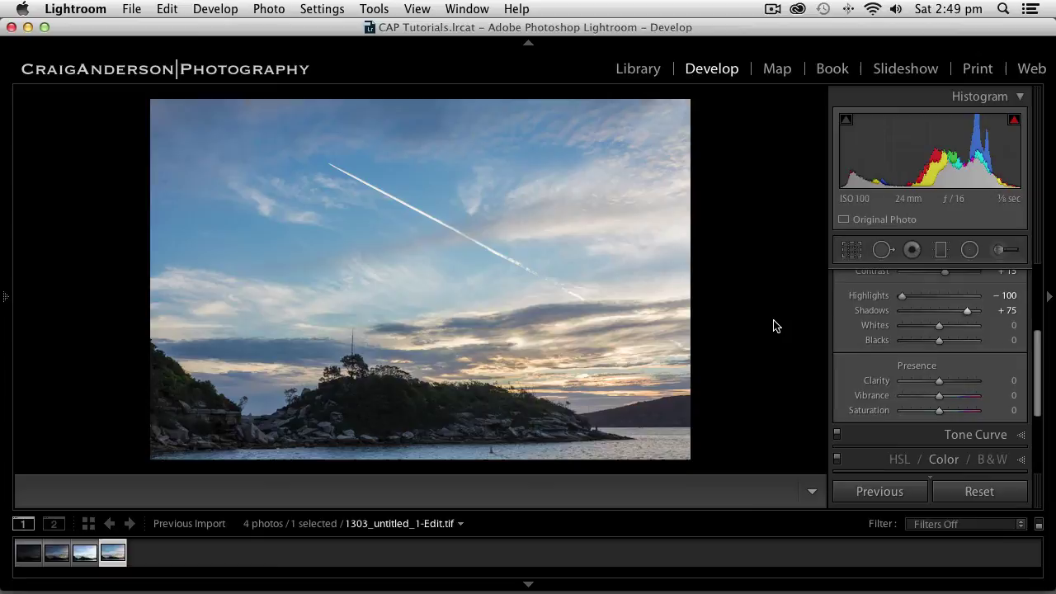
key(backslash)
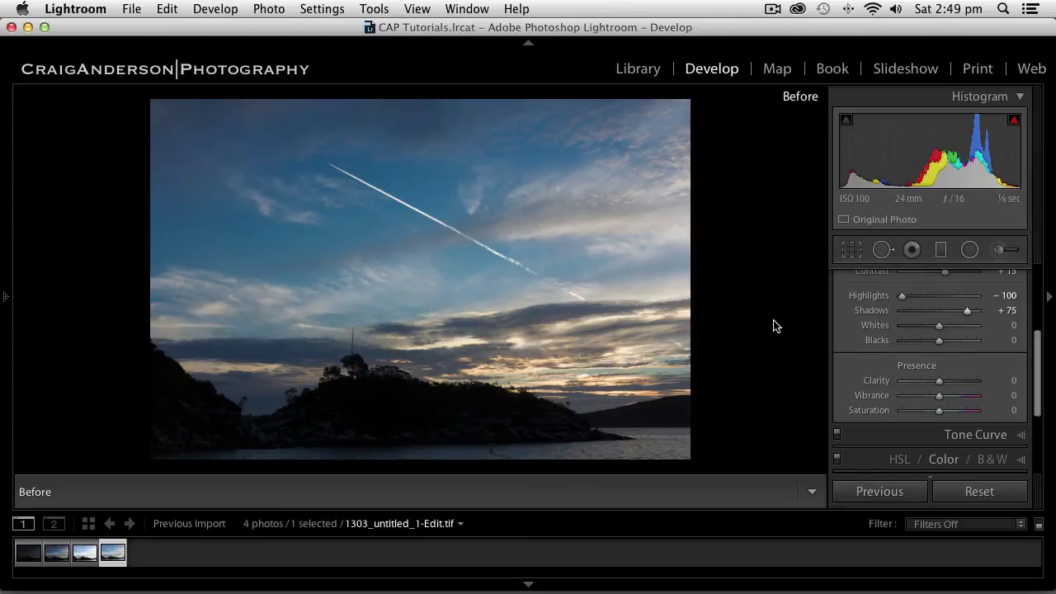
Leave Before view and set Clarity +30, Vibrance +41 and Saturation +3
key(backslash)
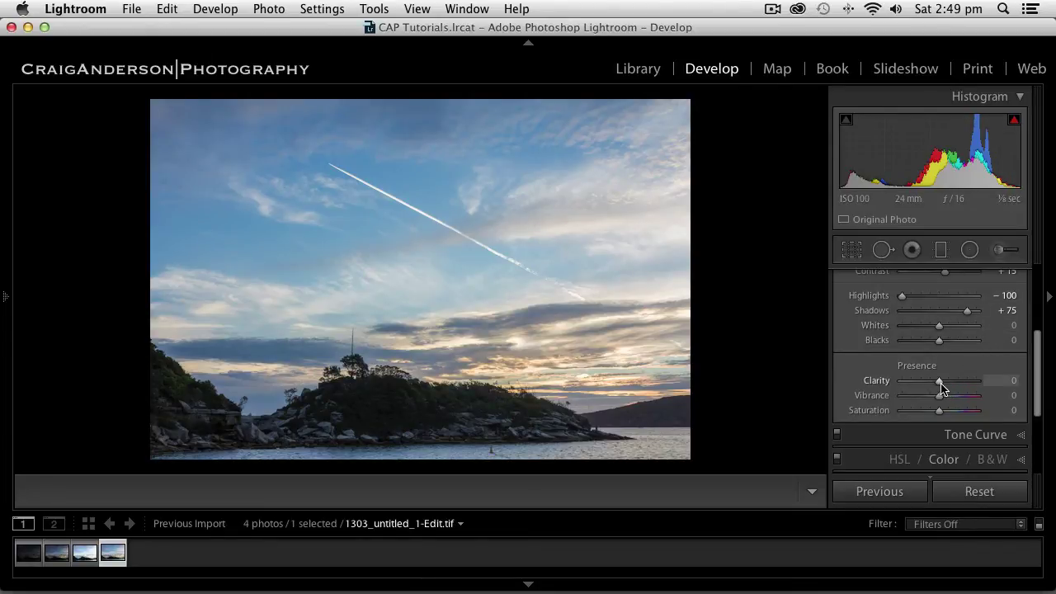
drag(939, 384, 950, 381)
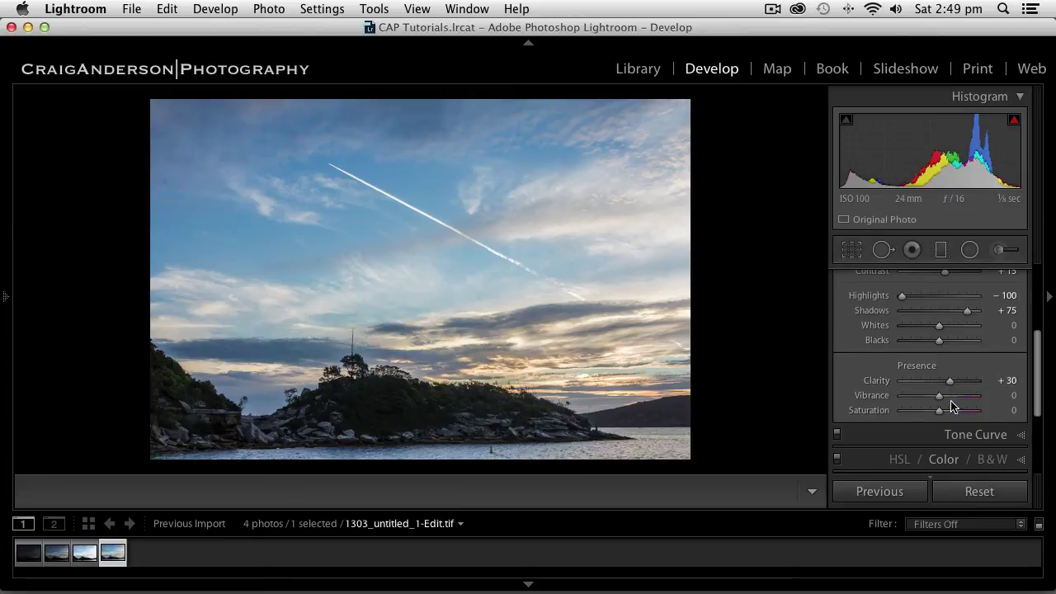
drag(939, 400, 956, 400)
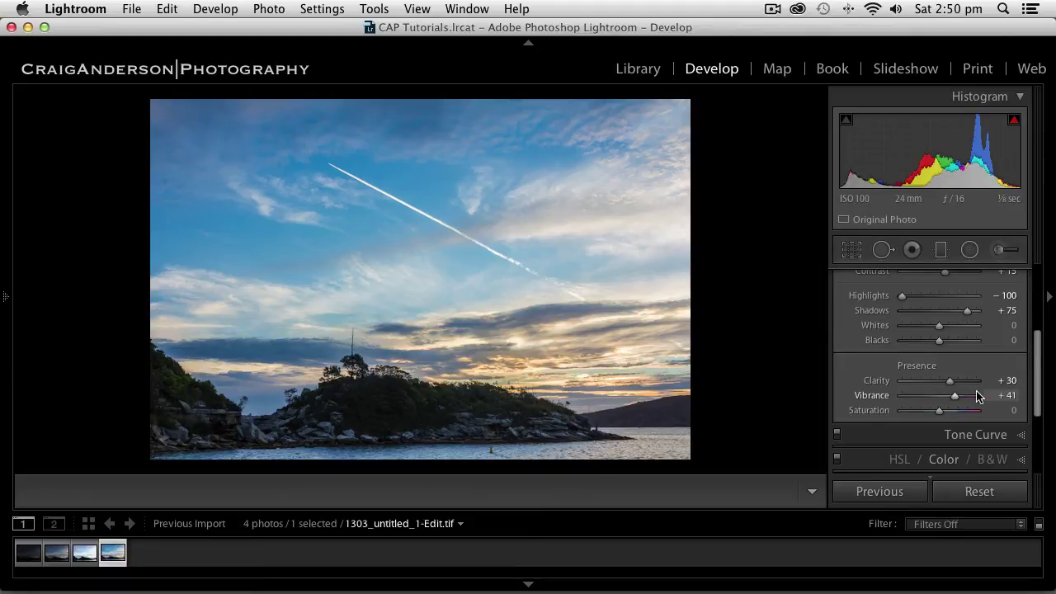
drag(940, 411, 940, 412)
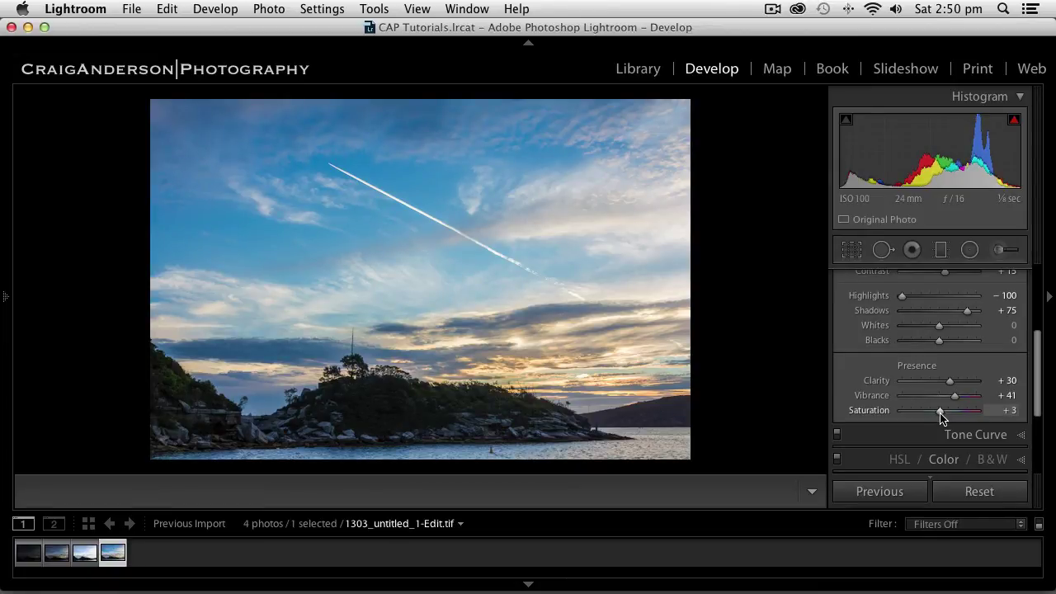
drag(1043, 389, 1036, 318)
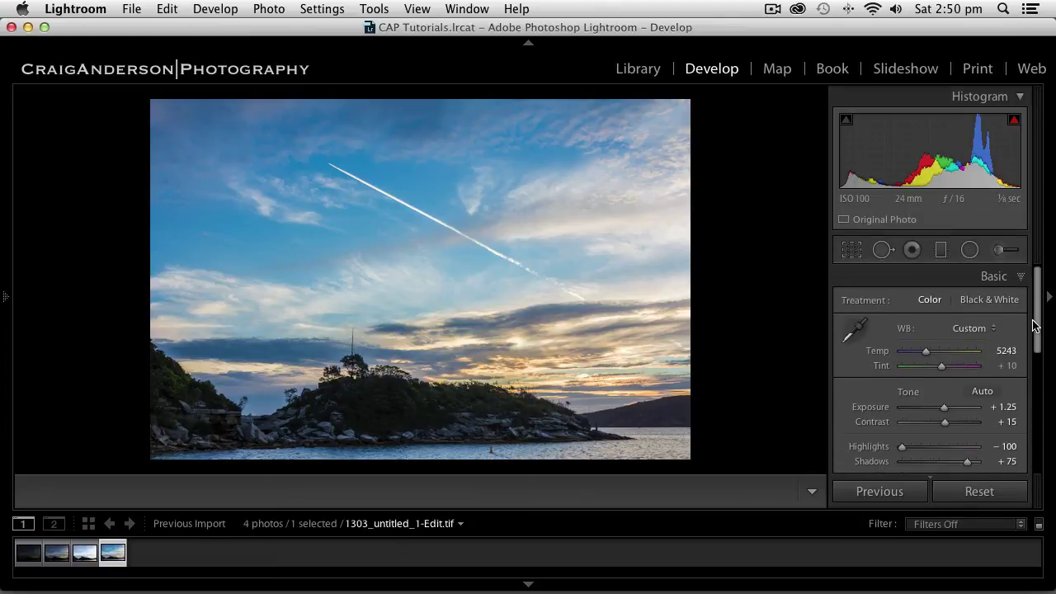
Add a graduated filter at Exposure −1.00, Contrast 10 from the sky down to the horizon
click(941, 253)
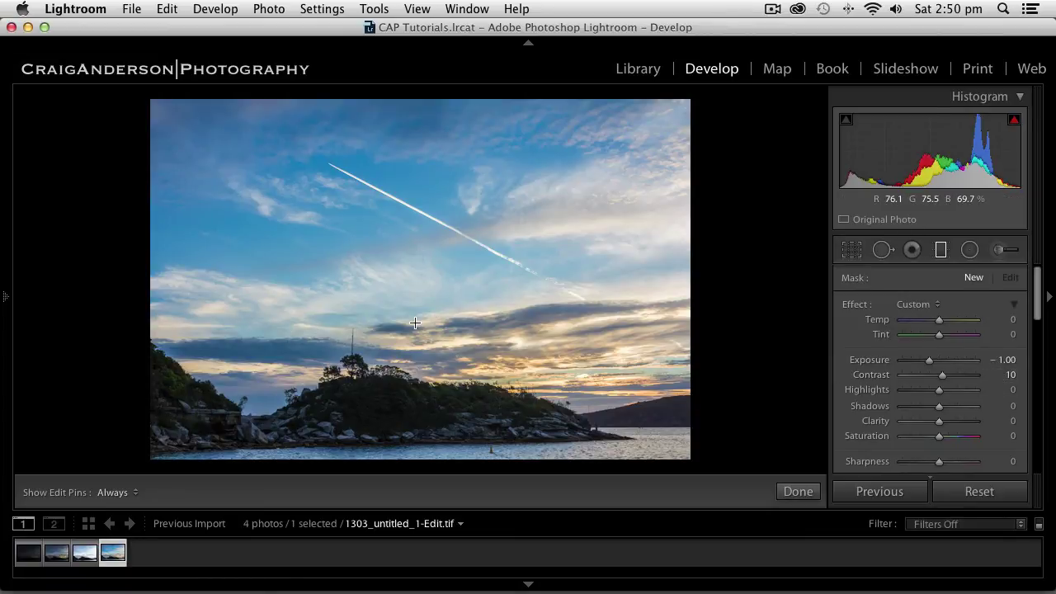
drag(467, 339, 455, 370)
drag(459, 382, 464, 397)
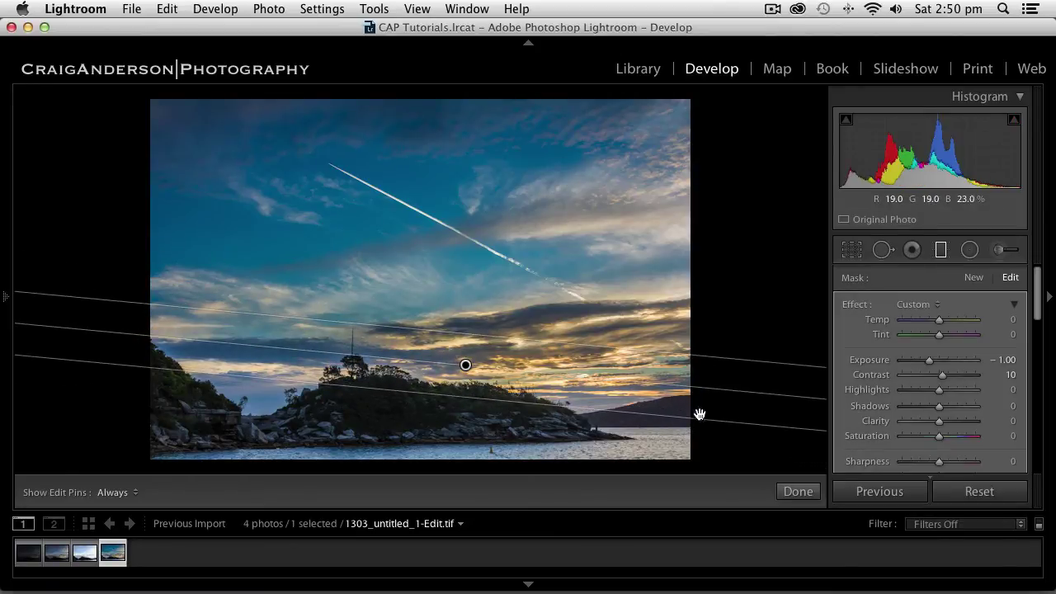
click(798, 492)
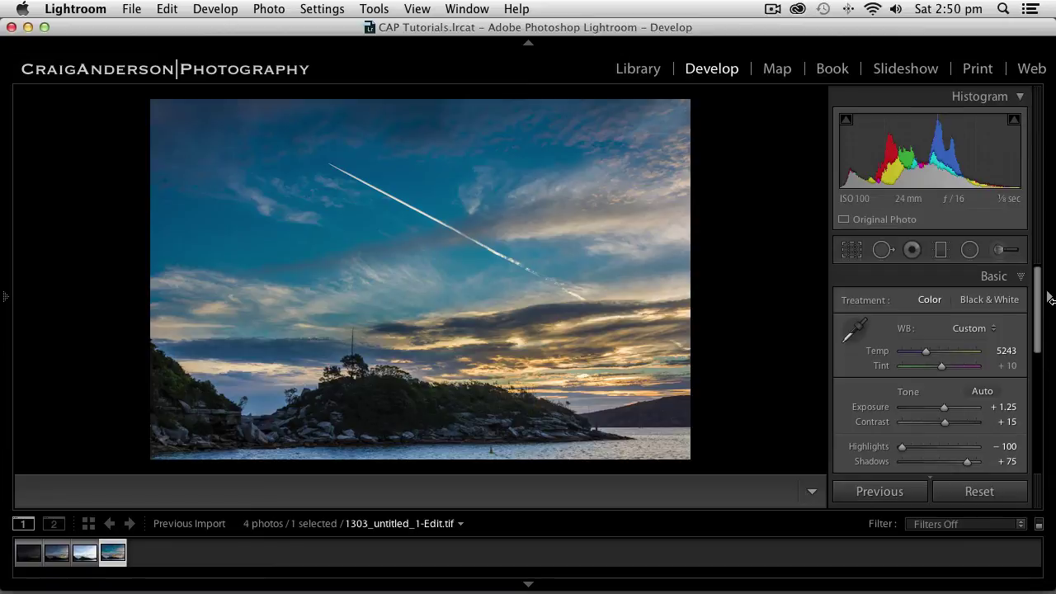
Expand the Detail panel and raise Sharpening Amount to 75
drag(1040, 299, 1035, 417)
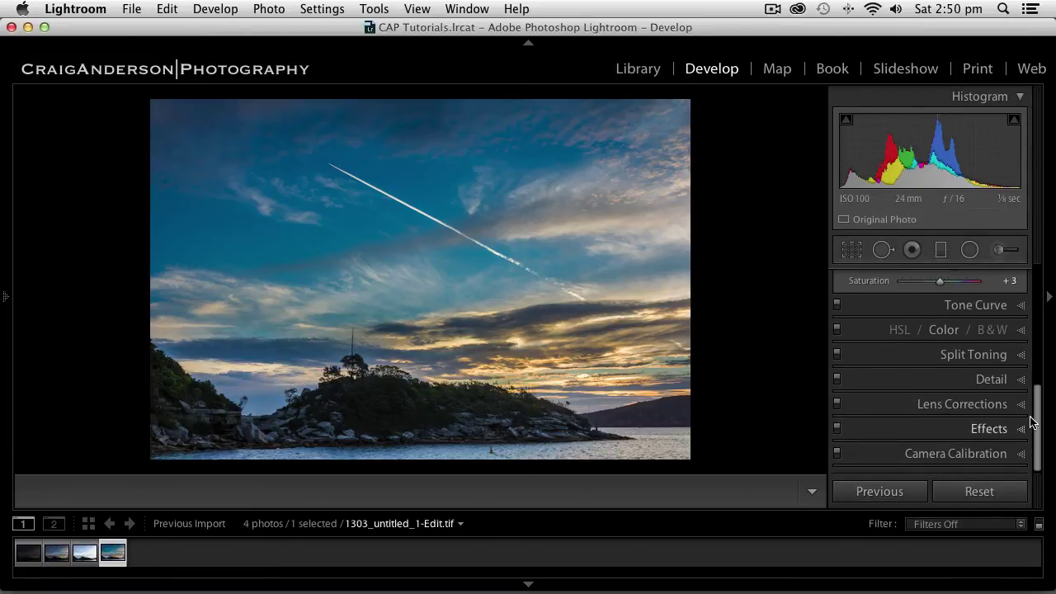
click(1023, 381)
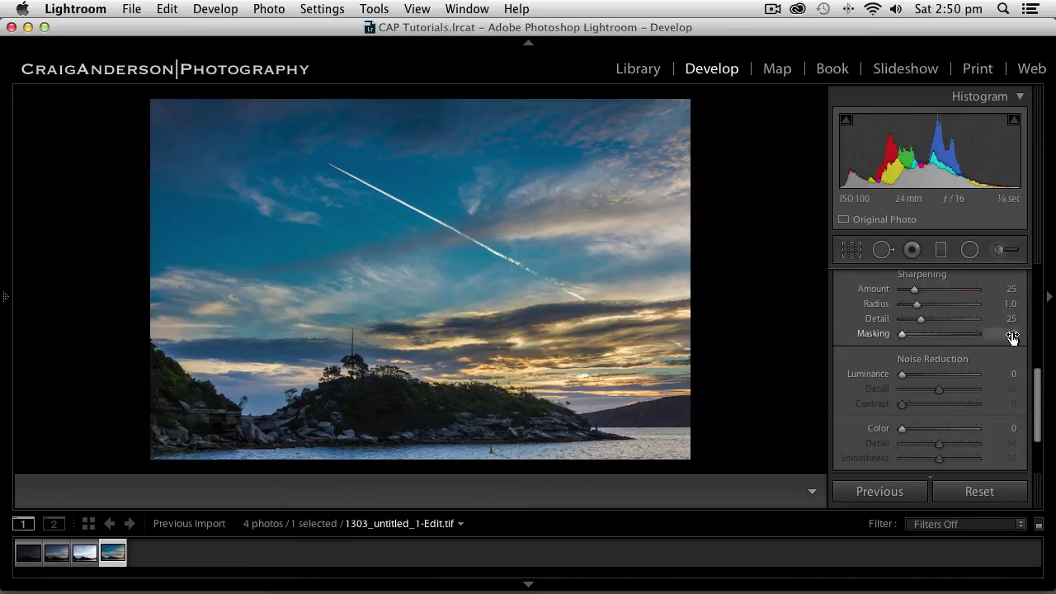
drag(1038, 391, 1042, 345)
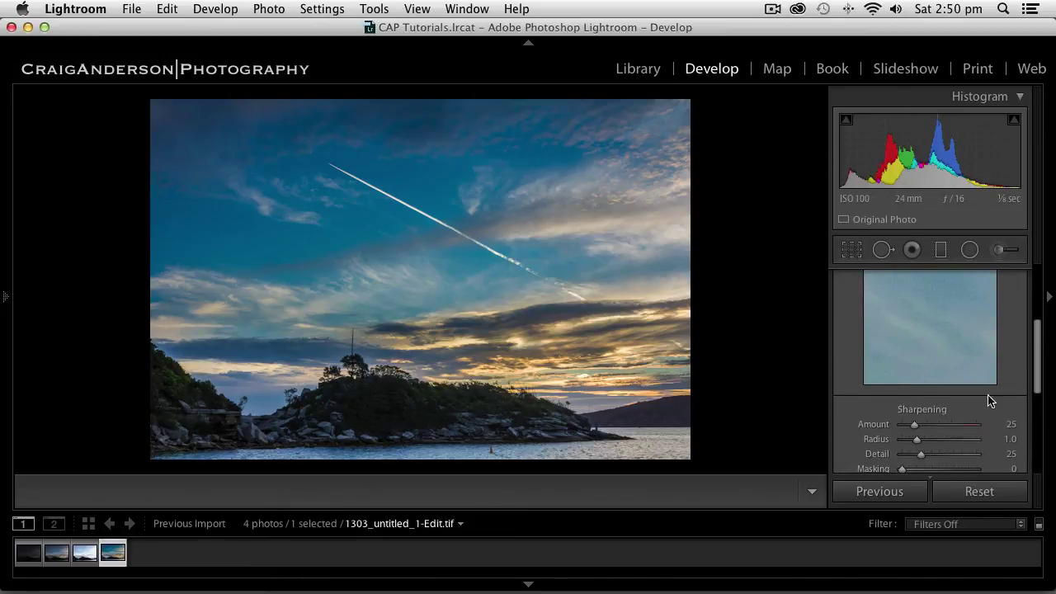
drag(915, 426, 939, 428)
Set Noise Reduction Luminance to 20 and Color to 60
drag(1040, 371, 1042, 374)
scroll(1041, 374, down, 5)
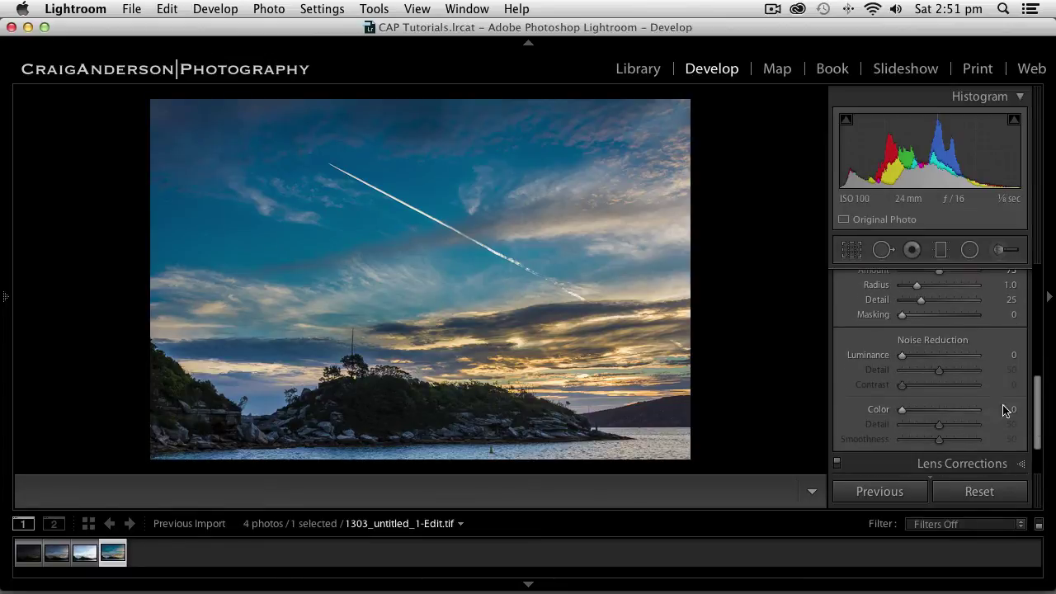
drag(906, 357, 918, 358)
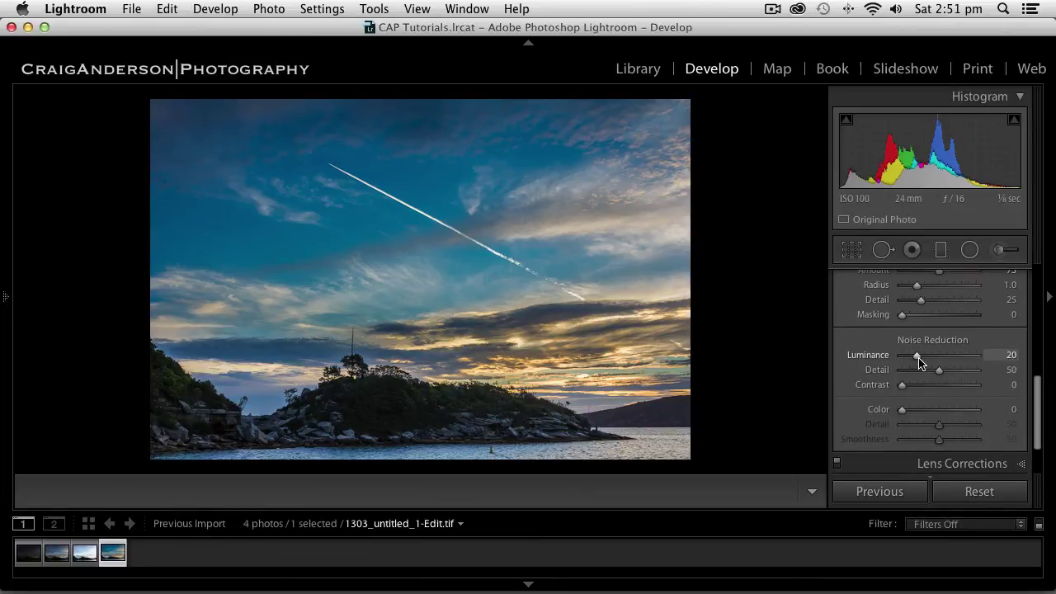
mouse_move(1040, 423)
mouse_down()
mouse_move(1047, 373)
mouse_move(1043, 424)
mouse_up()
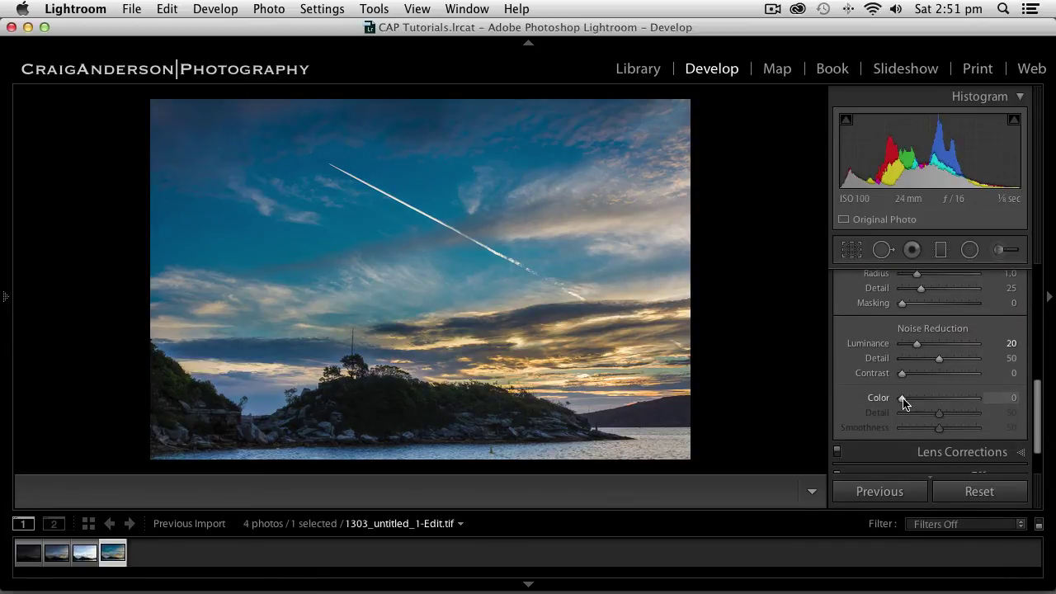
drag(904, 402, 946, 405)
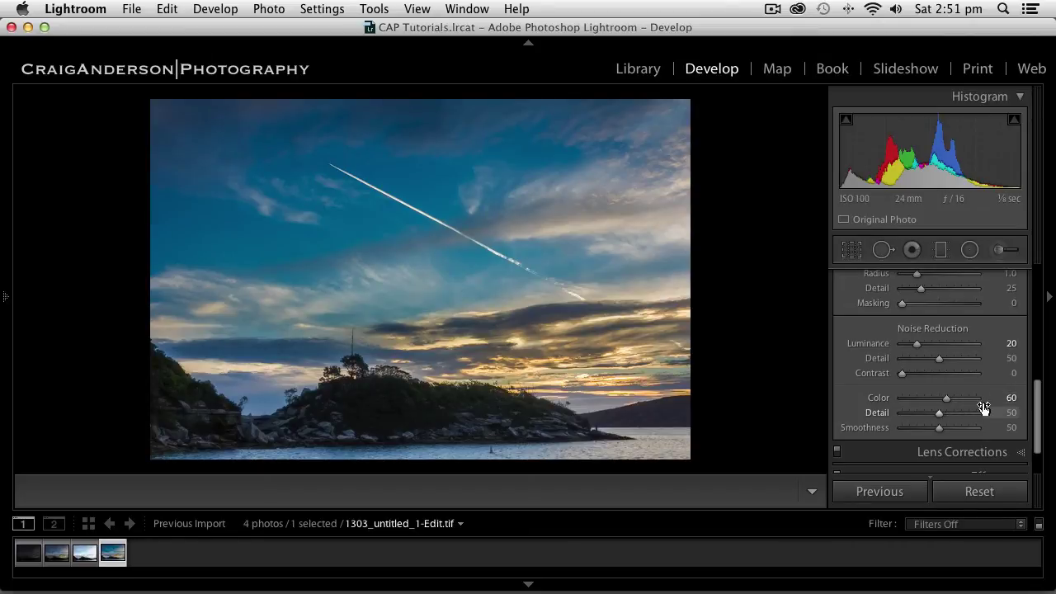
Preview the detail settings on the dark rocks with the target tool
drag(1041, 407, 1034, 342)
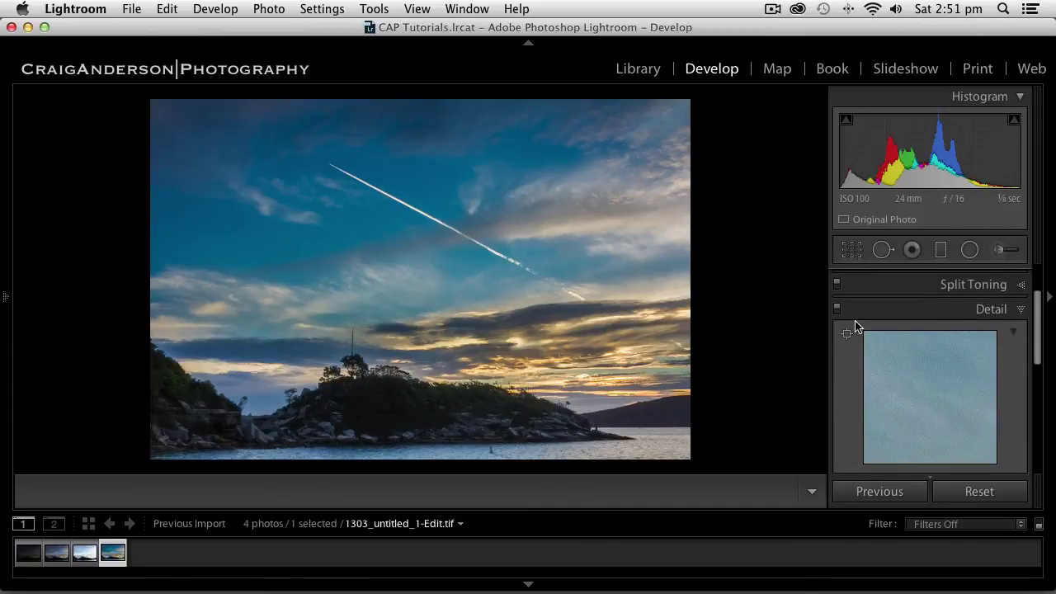
click(847, 336)
click(326, 430)
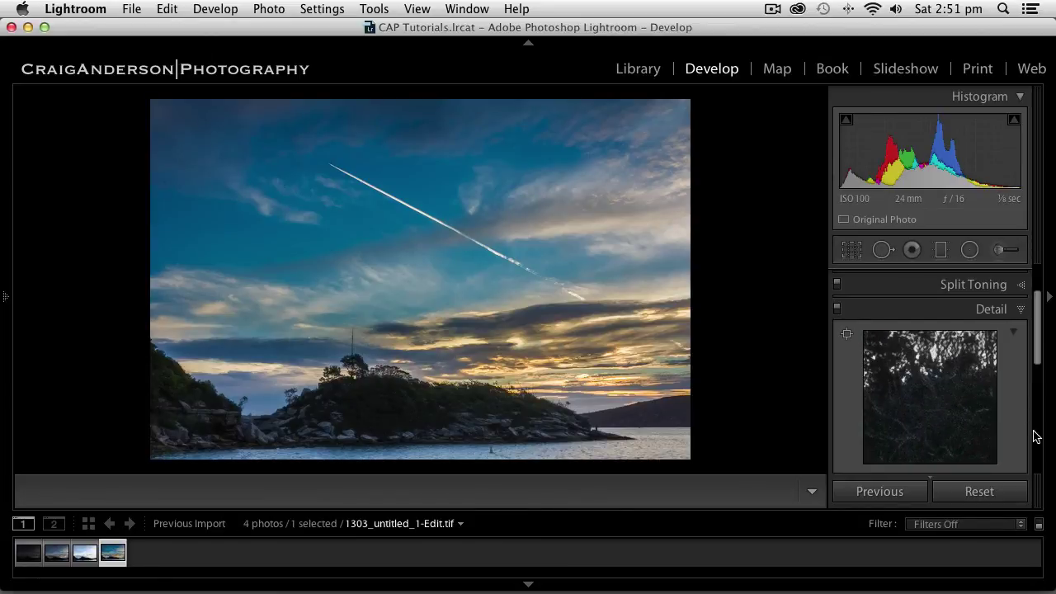
drag(1039, 332, 1040, 354)
Enable lens profile corrections with Canon as the lens make
click(1022, 404)
click(845, 357)
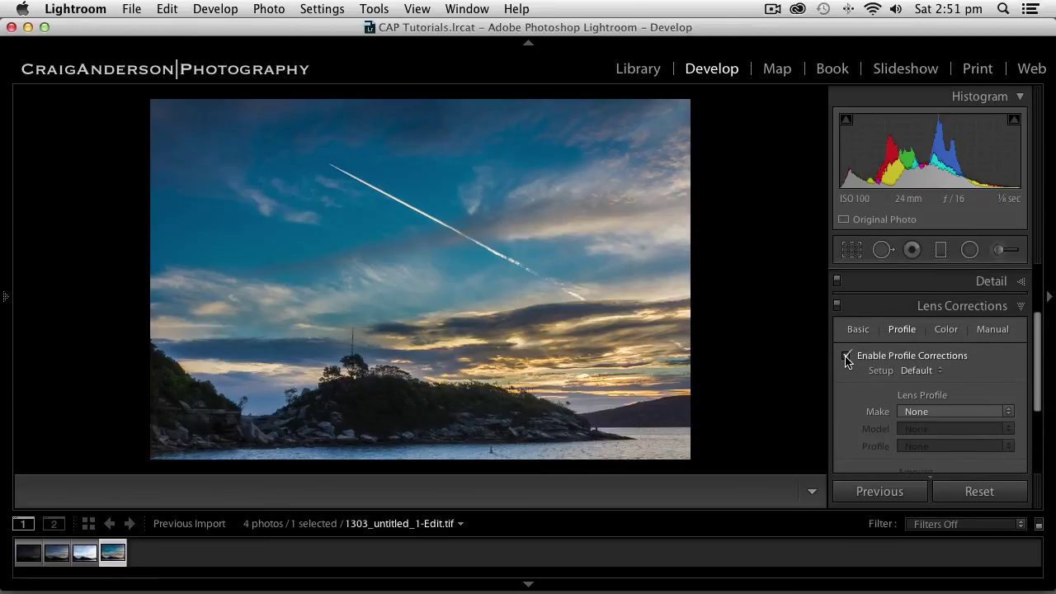
click(1008, 413)
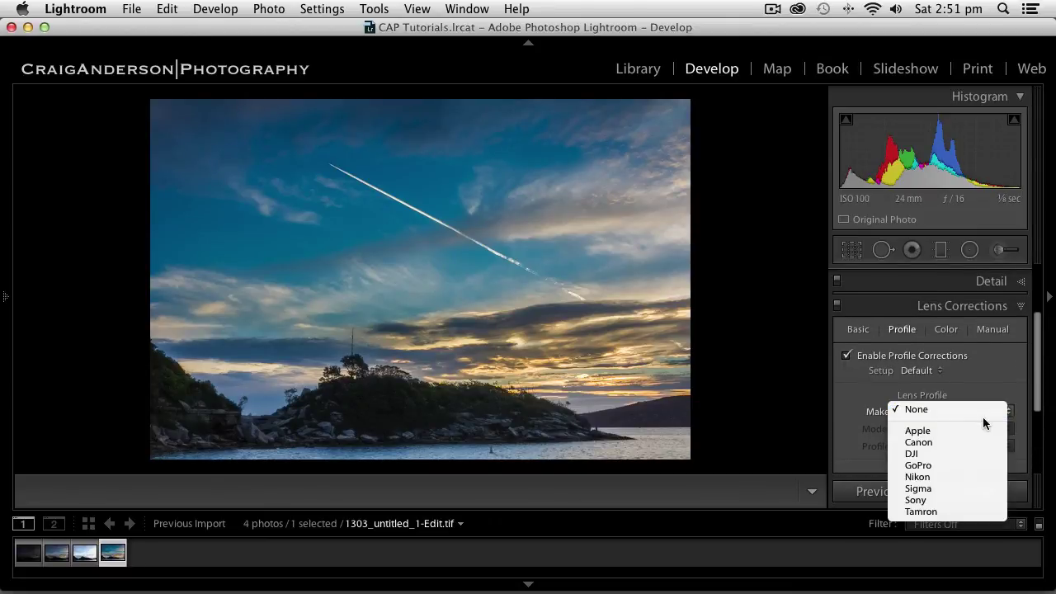
click(931, 444)
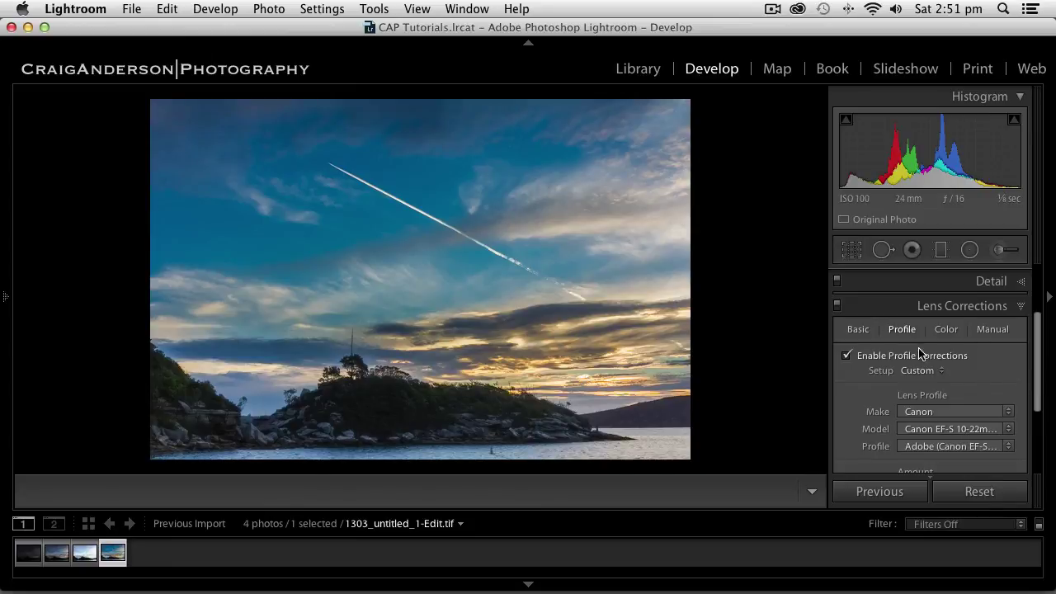
Turn on Remove Chromatic Aberration in the Basic lens correction options
click(860, 333)
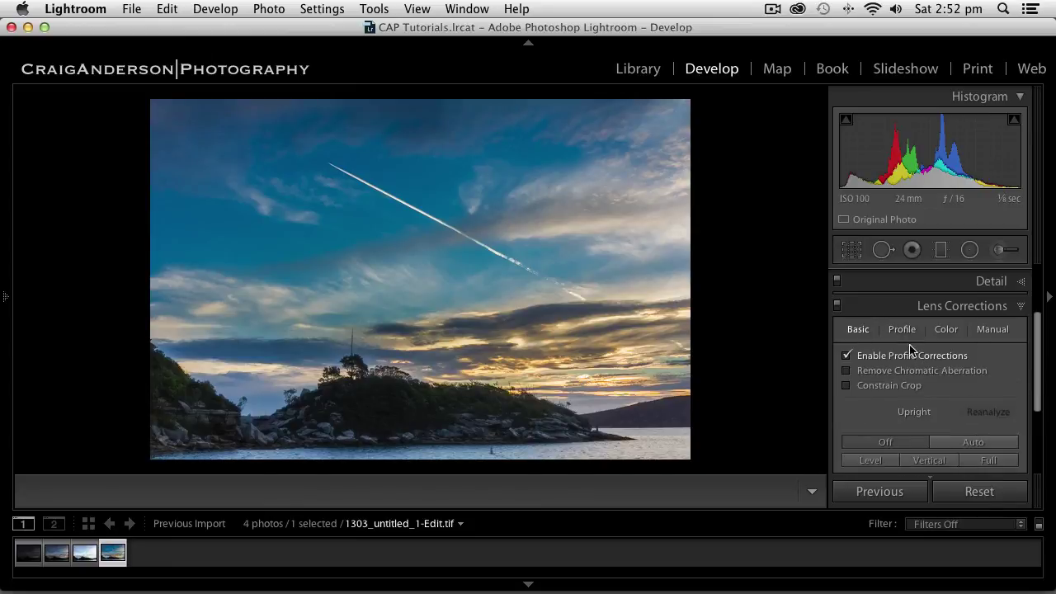
click(846, 371)
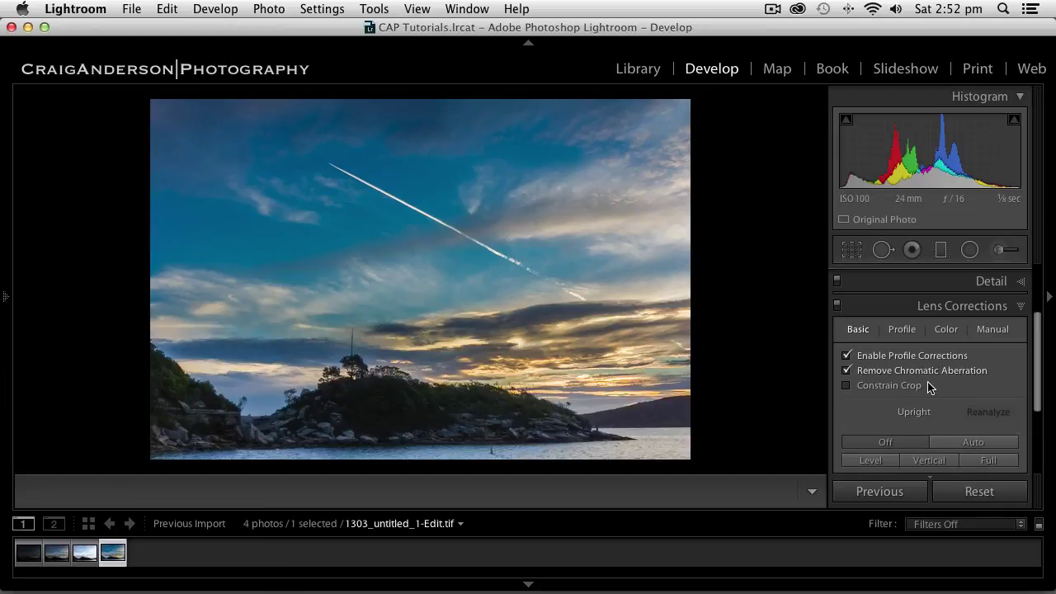
drag(1040, 354, 1040, 420)
Add a Highlight Priority post-crop vignette at Amount −15 to darken the sunset photo's corners
click(1023, 430)
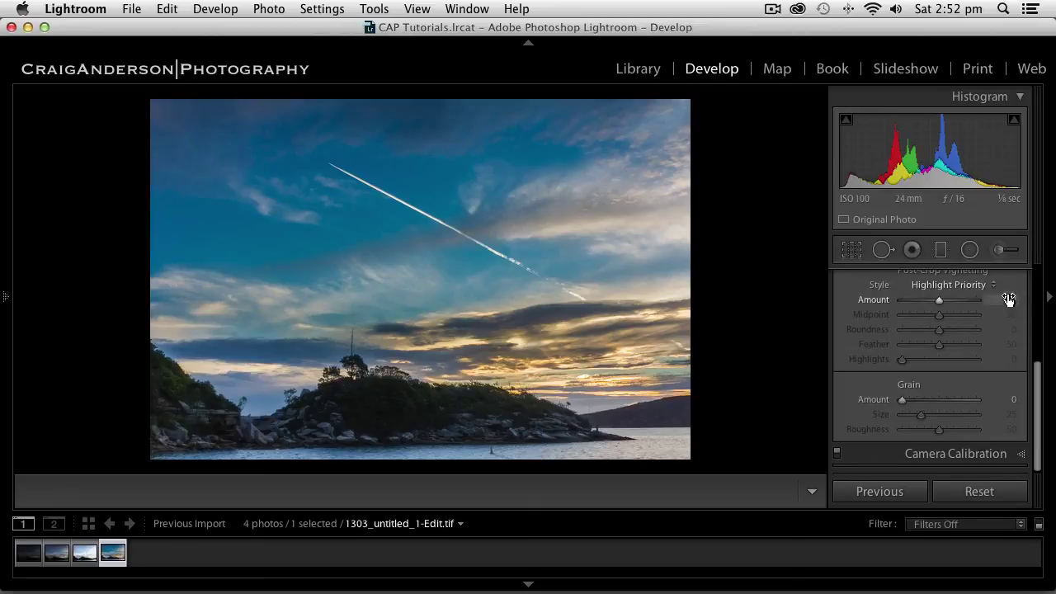
mouse_move(1009, 300)
mouse_down()
mouse_move(982, 300)
mouse_move(1003, 299)
mouse_up()
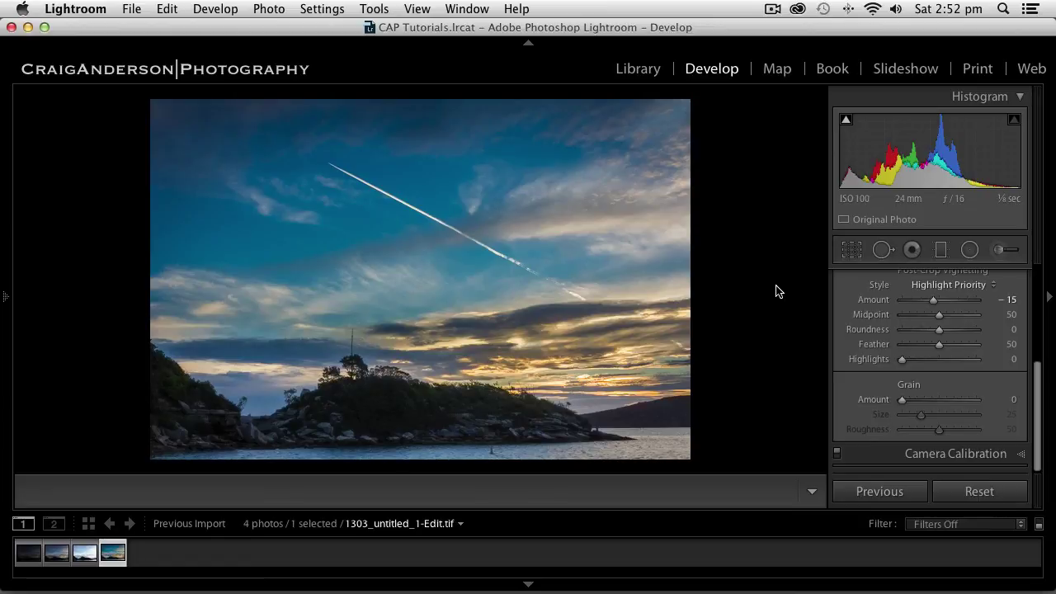
key(backslash)
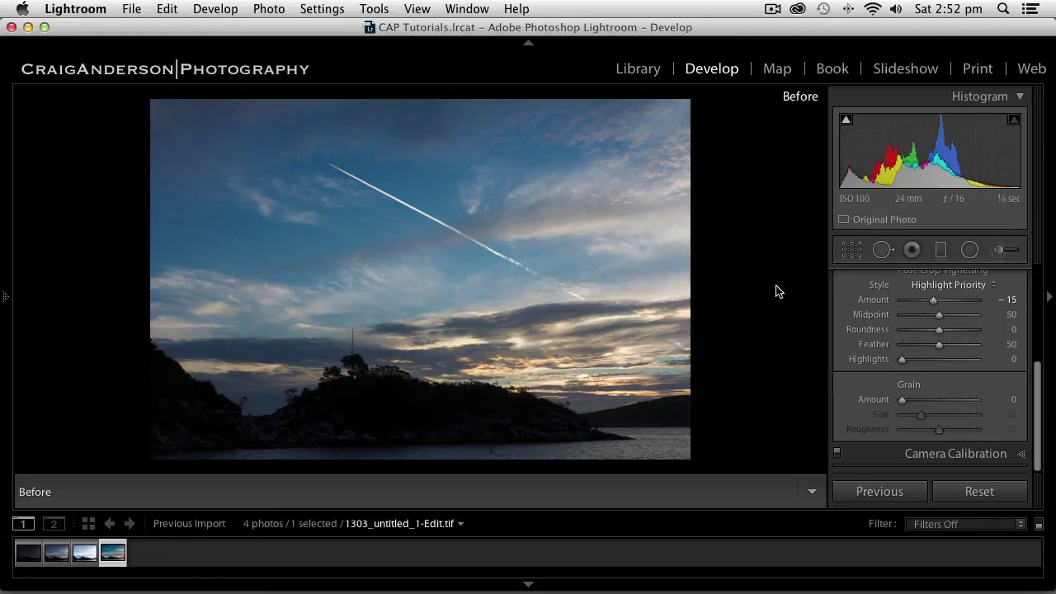
key(backslash)
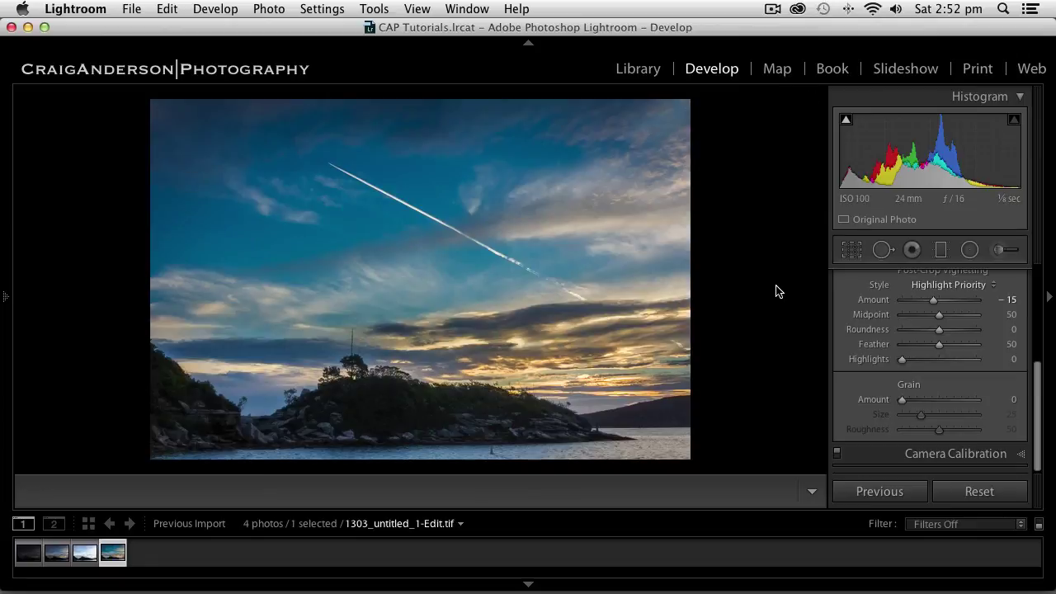